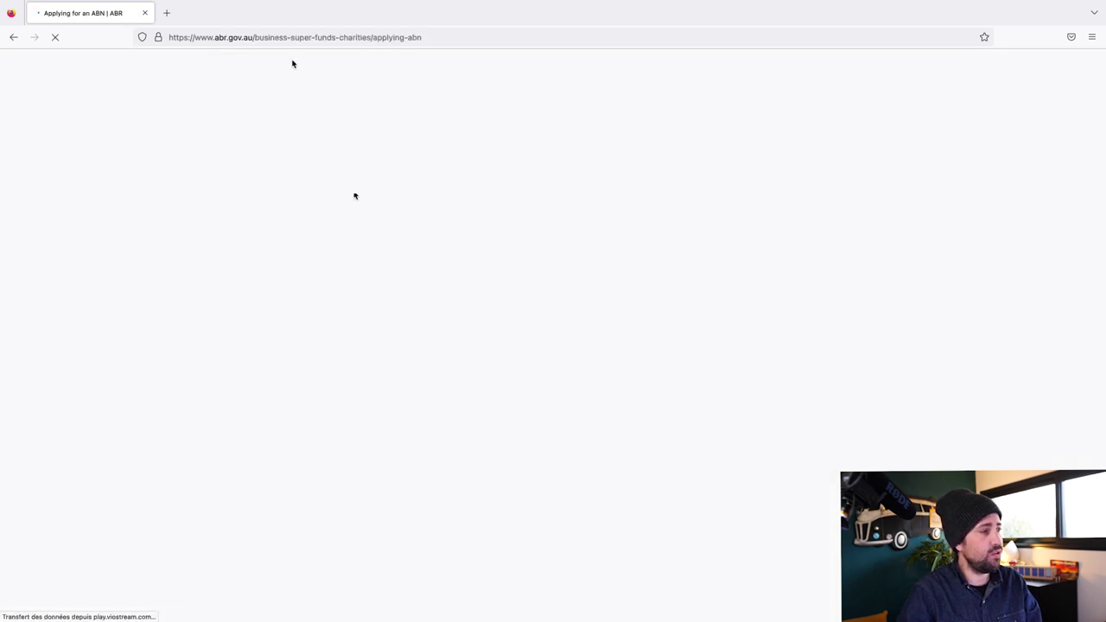
Start a new ABN application and agree to give true and correct information
scroll(461, 294, down, 2)
click(467, 334)
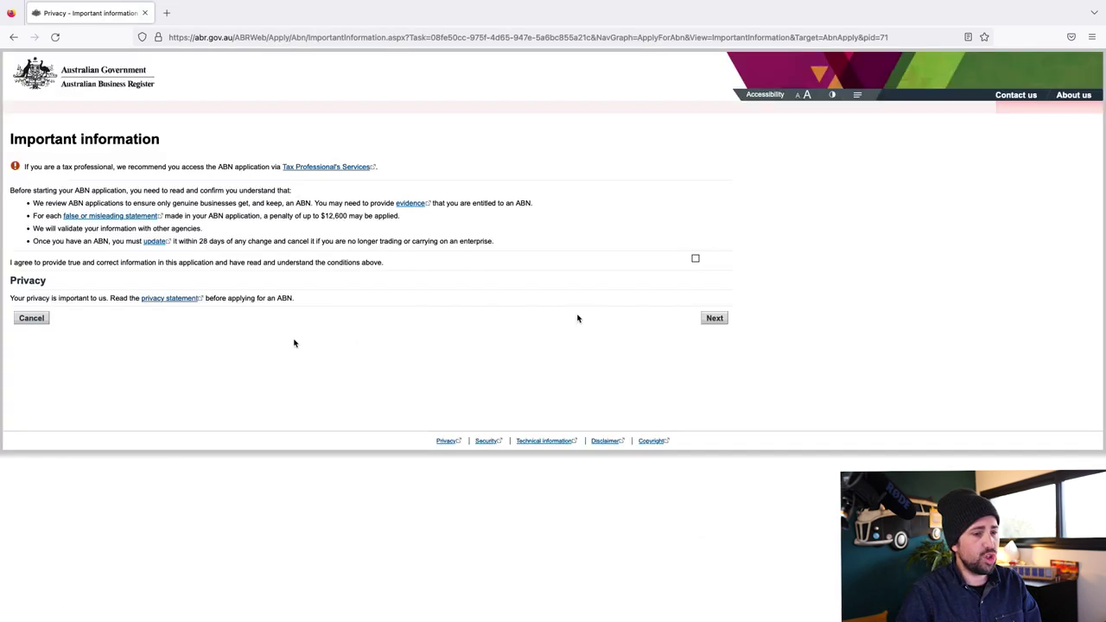
click(695, 258)
click(716, 320)
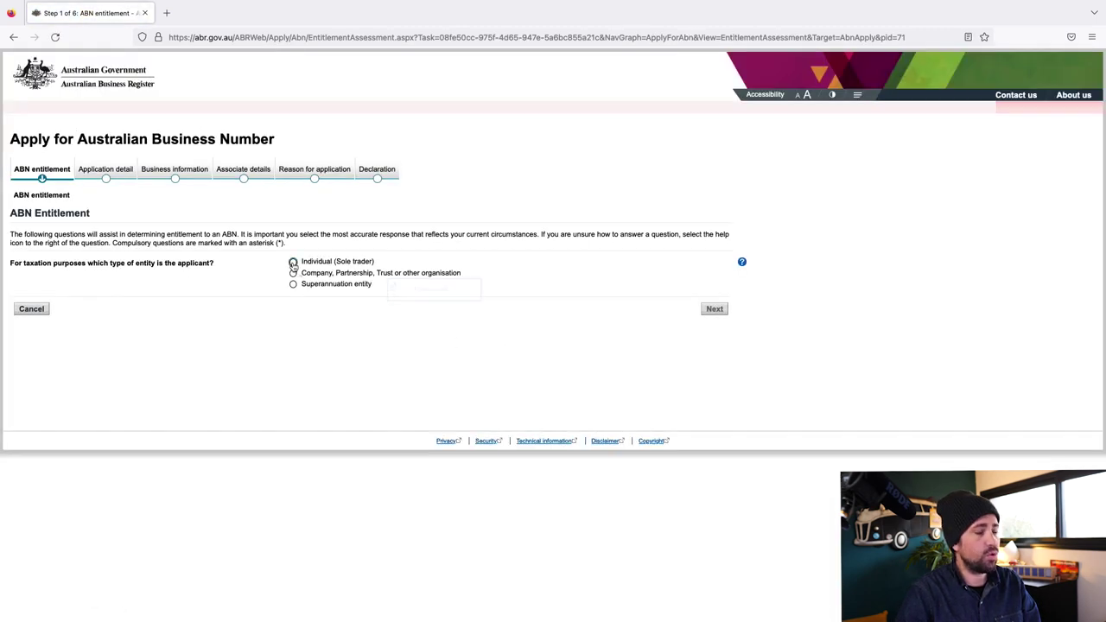
Apply as an Individual (Sole trader) already carrying on business activity in Australia, in the form of a business
click(293, 263)
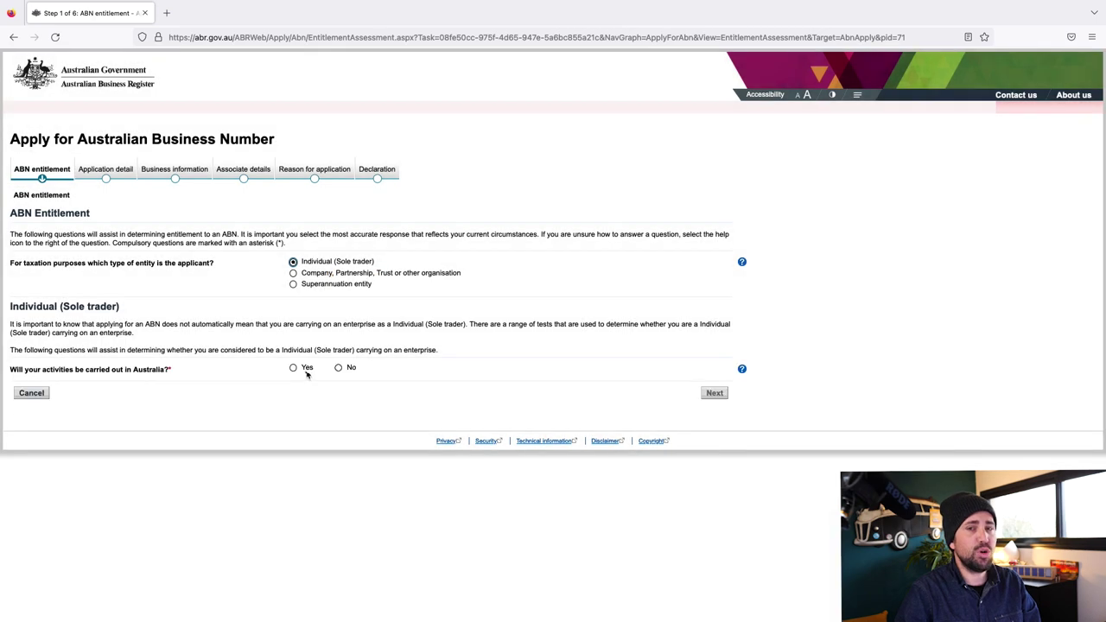
click(293, 369)
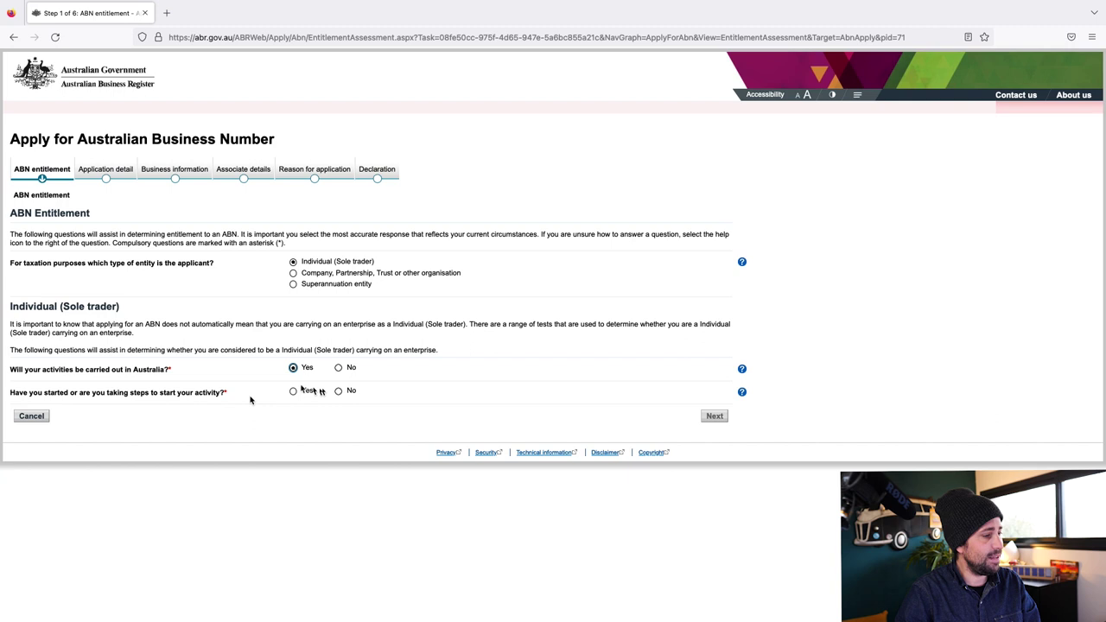
click(293, 391)
click(327, 417)
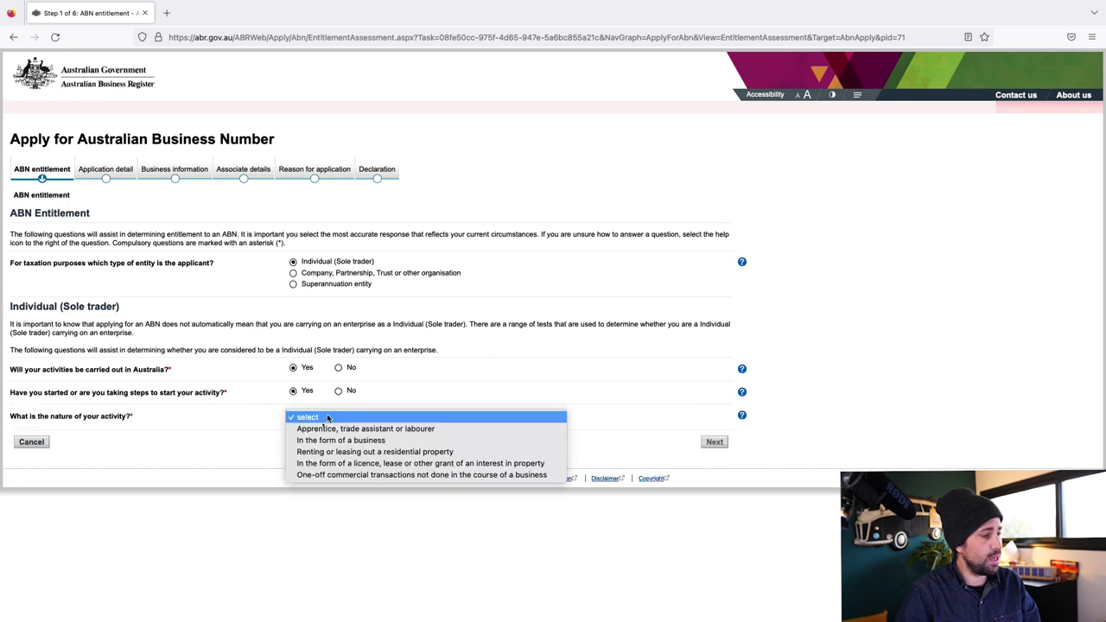
click(447, 440)
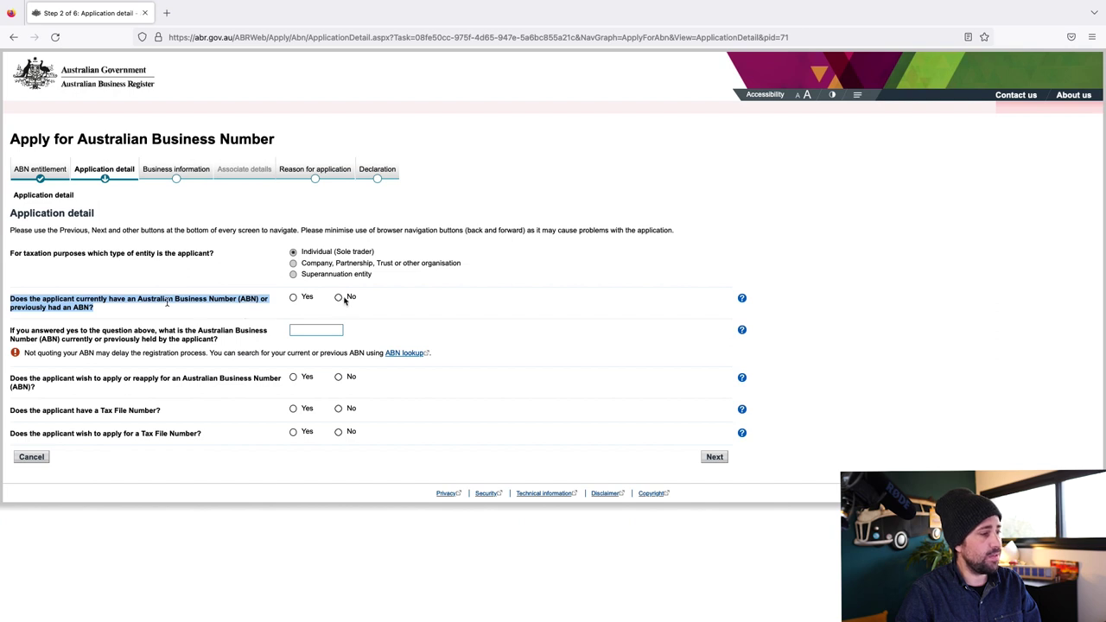
Answer No to a previous ABN, Yes to applying, Yes to holding a TFN, No to applying for one
click(339, 297)
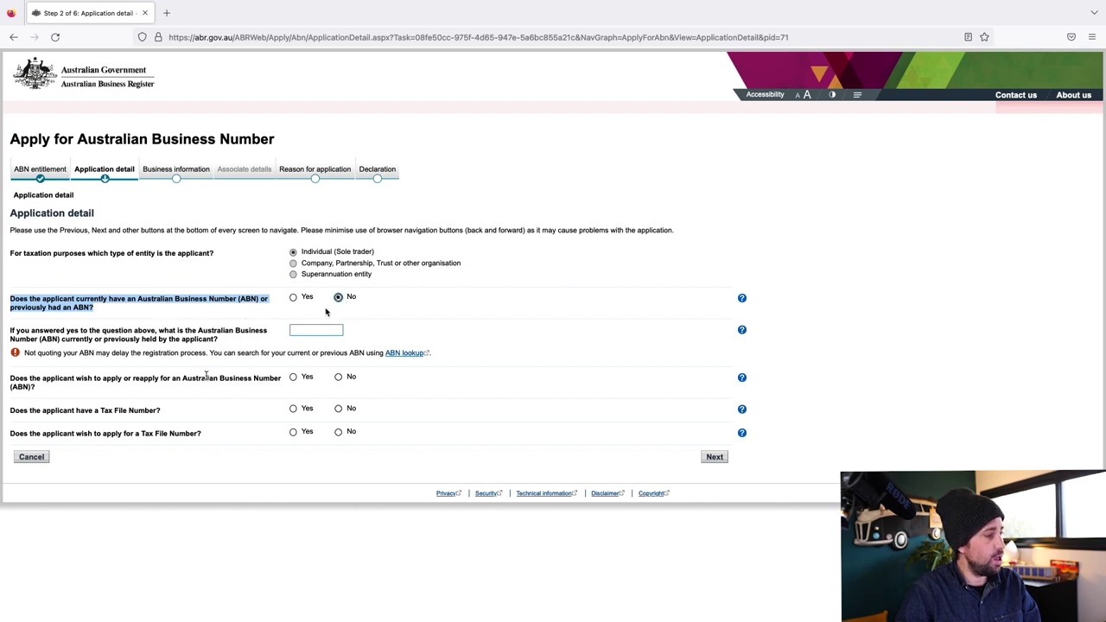
click(321, 331)
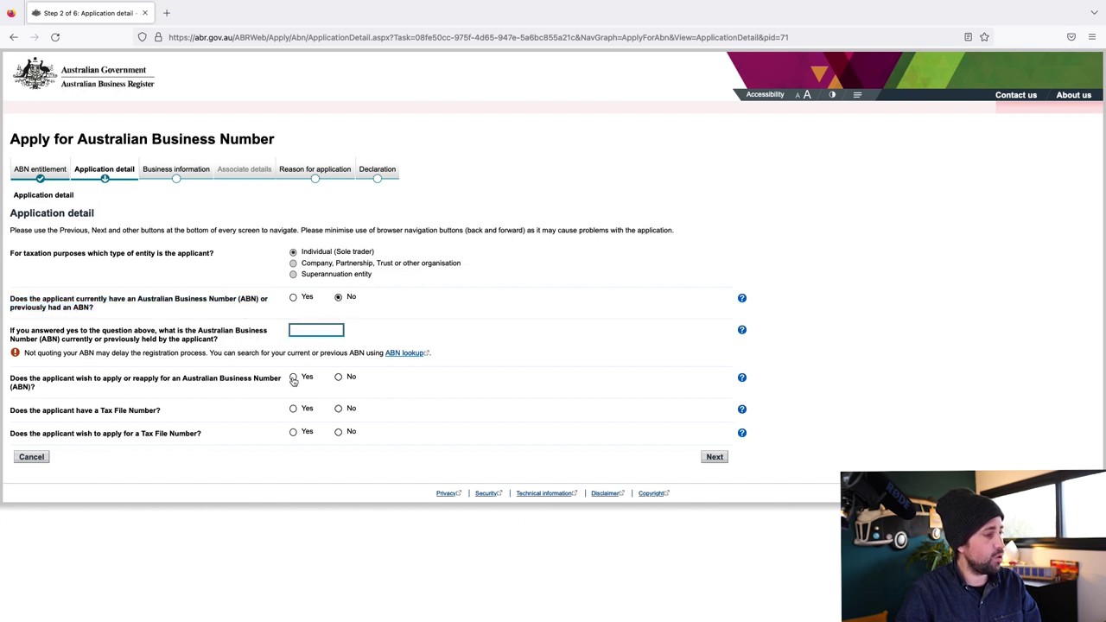
click(293, 379)
drag(165, 411, 15, 410)
click(293, 408)
click(293, 431)
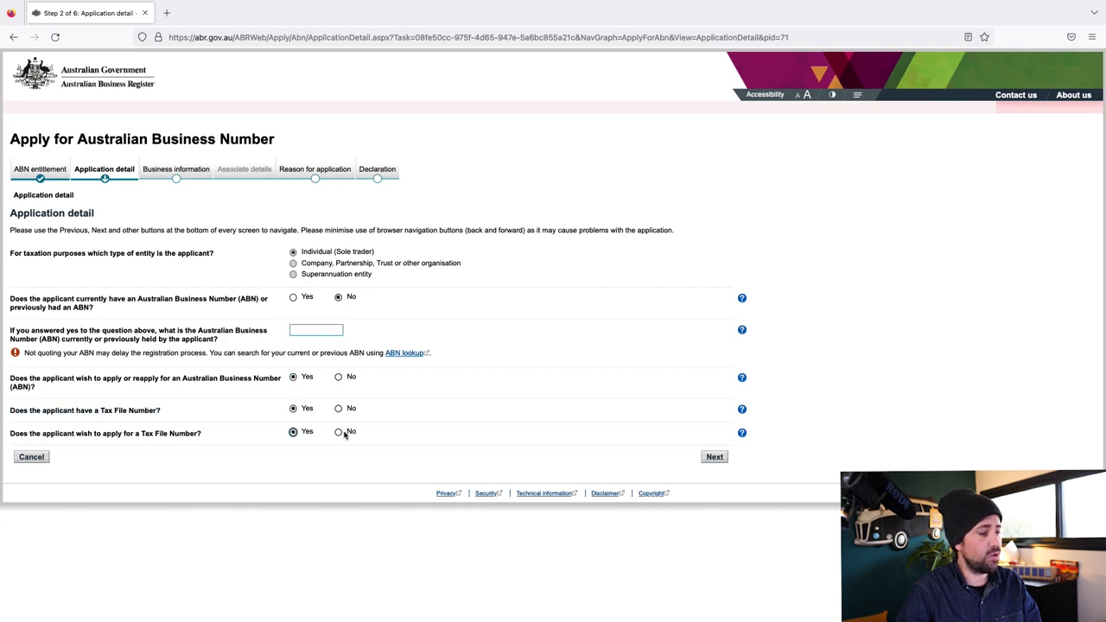
click(339, 432)
click(721, 459)
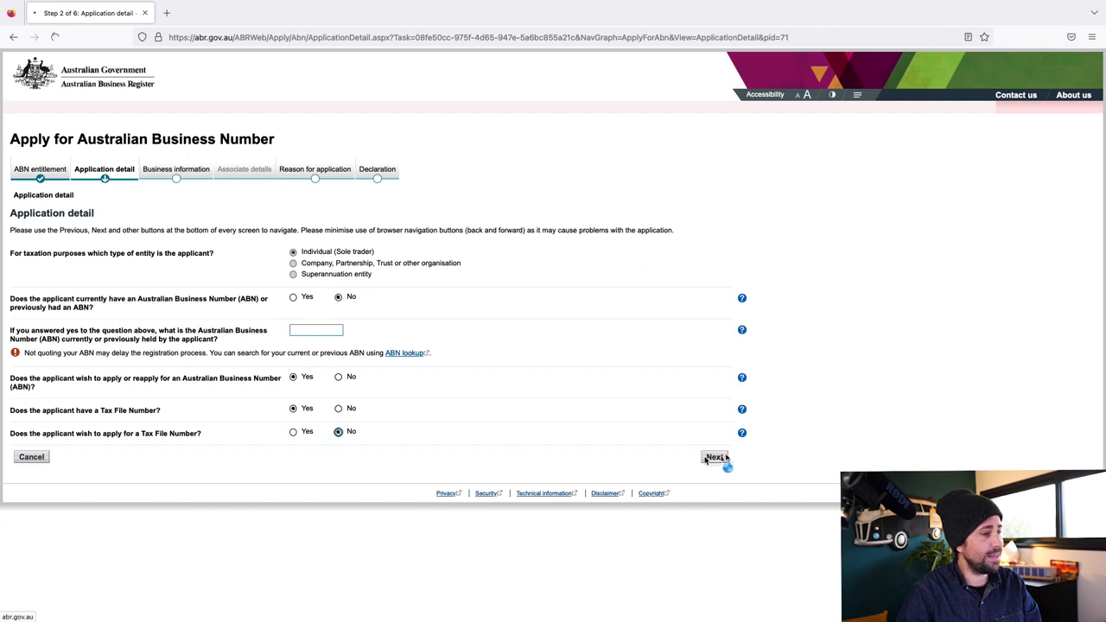
drag(205, 233, 10, 234)
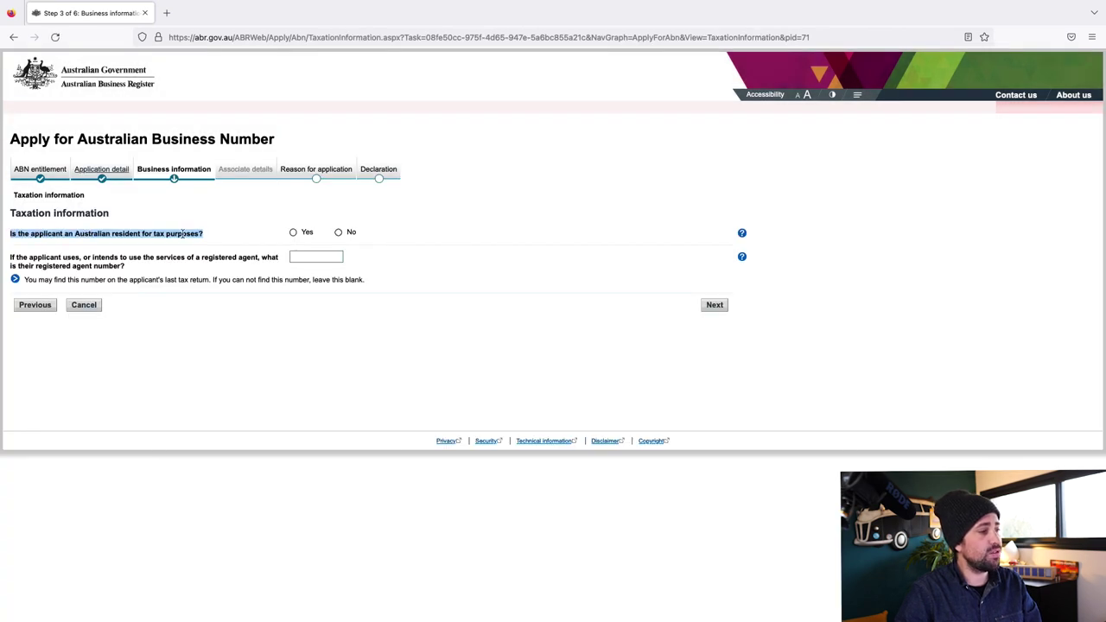
Mark the applicant as not an Australian resident for tax purposes
click(347, 234)
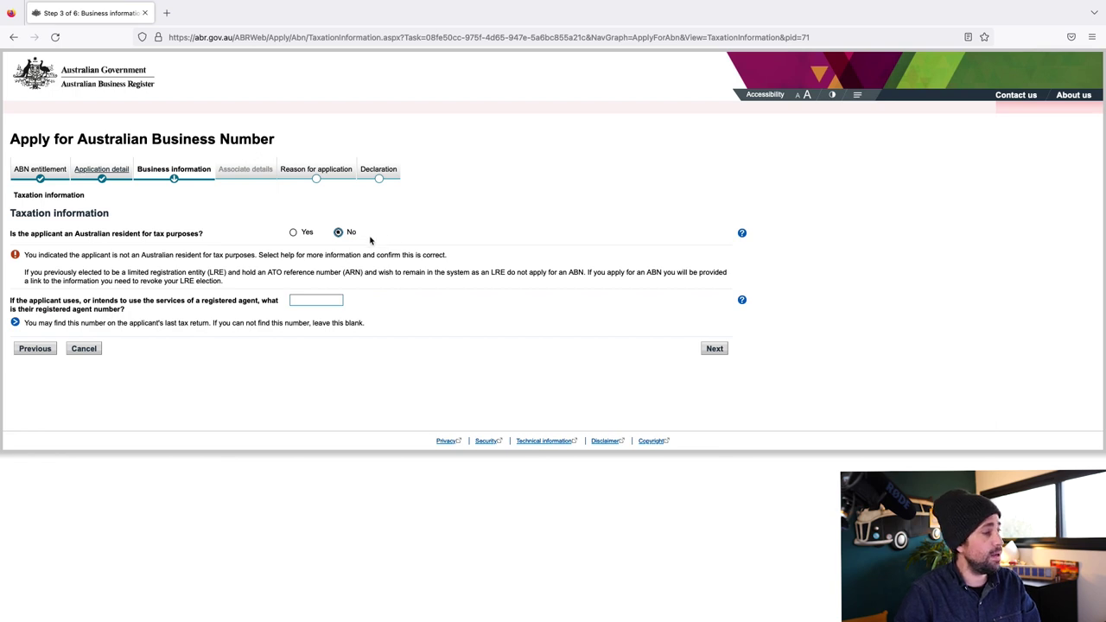
click(298, 304)
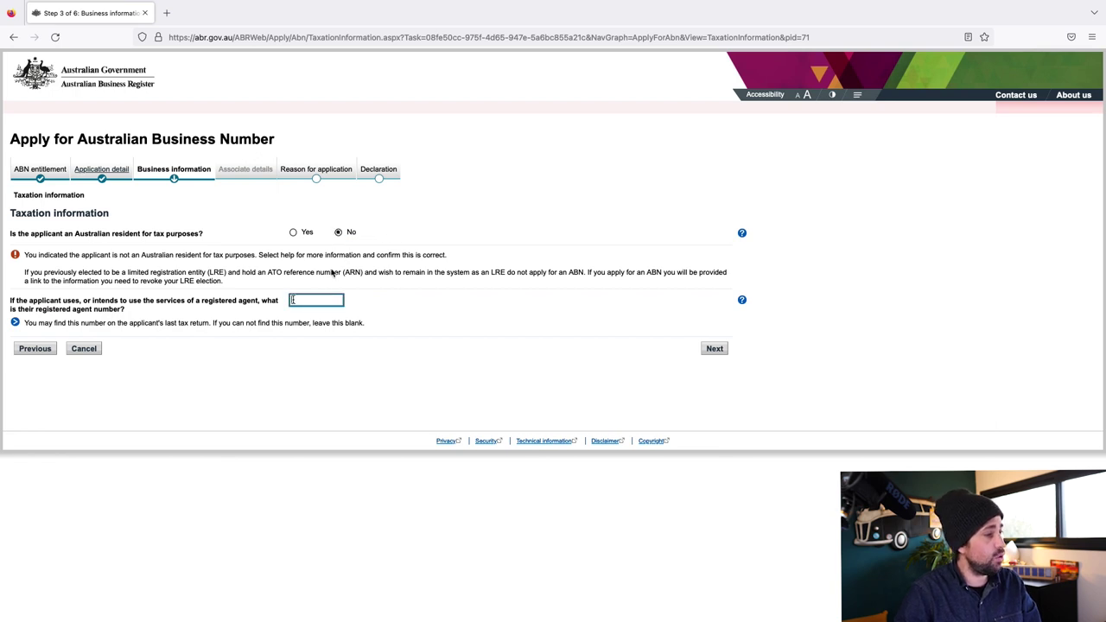
click(715, 348)
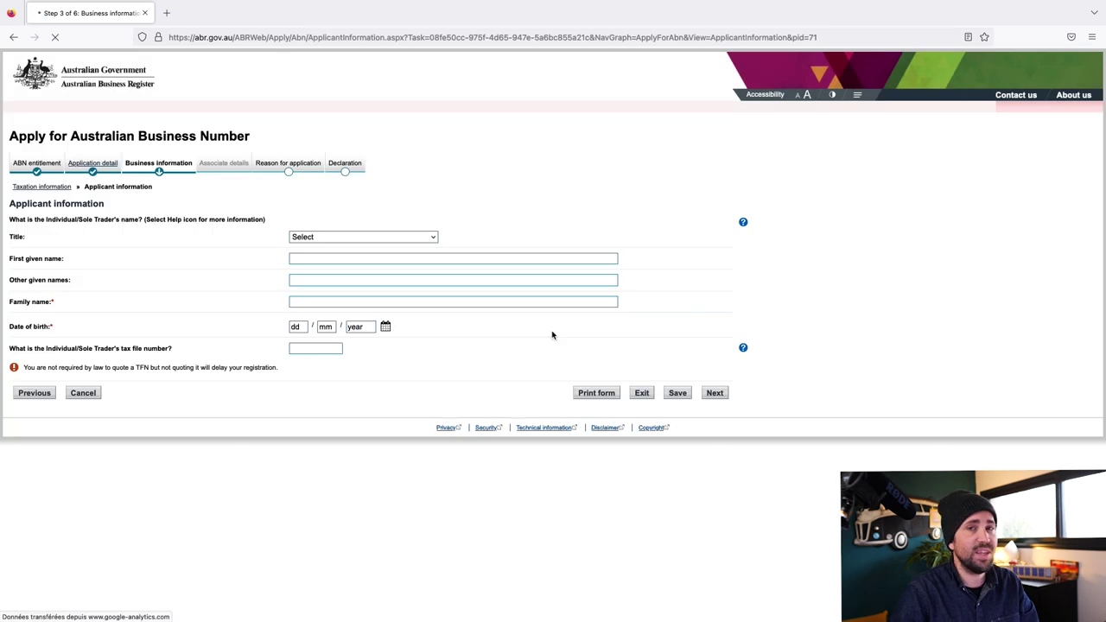
click(336, 273)
click(336, 282)
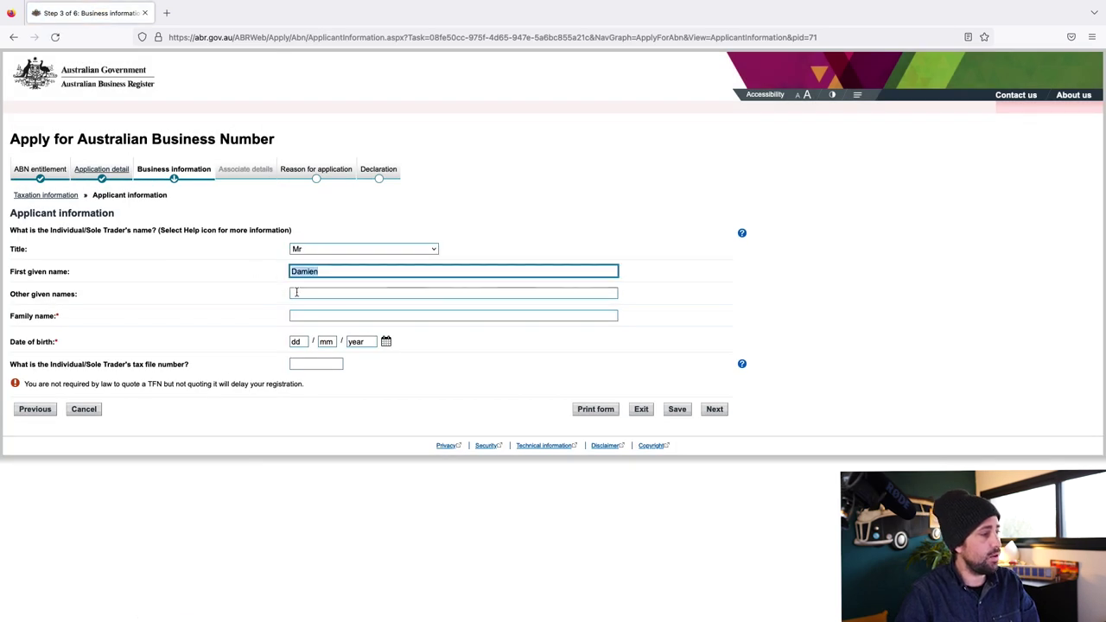
click(312, 315)
text(DELEMARLE)
click(308, 342)
key(Tab)
key(Tab)
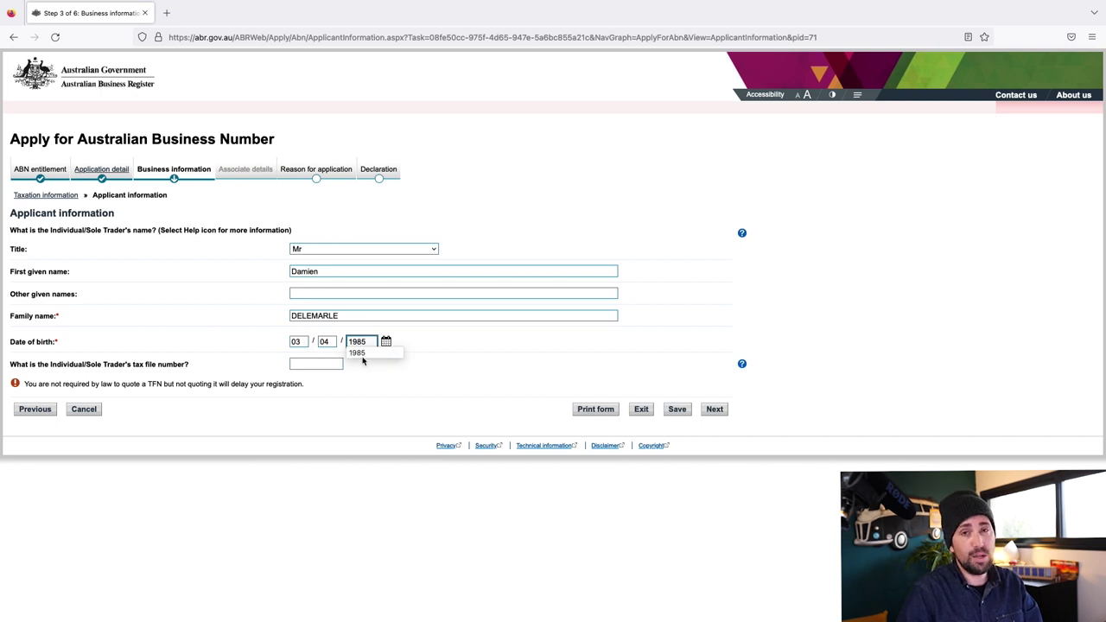
key(Tab)
click(714, 412)
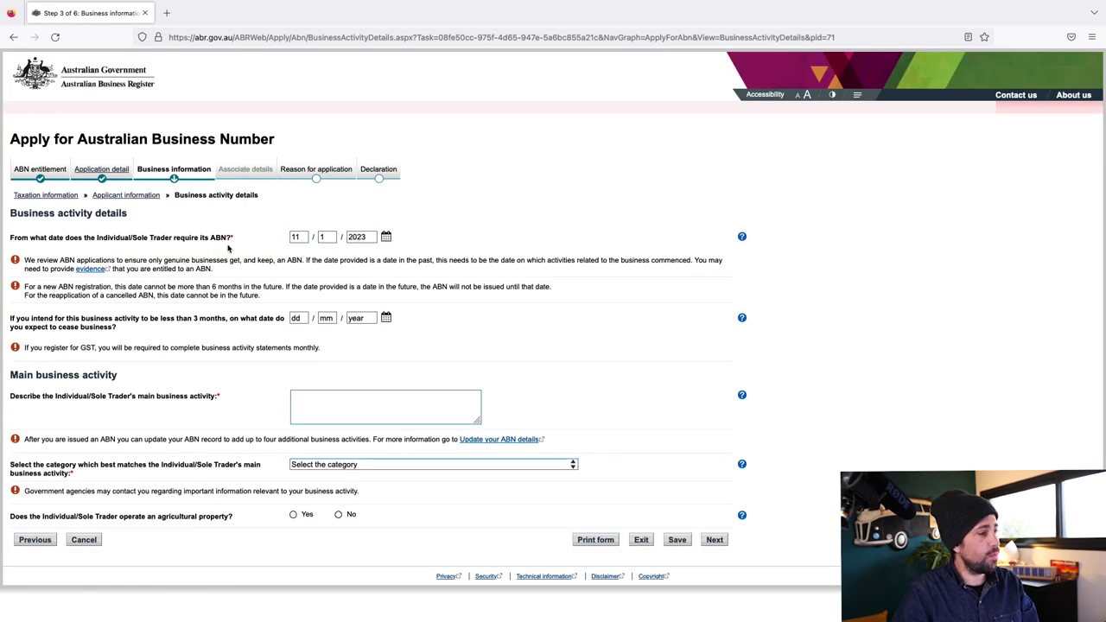
Change the ABN start date from 11/1/2023 to 15/1/2023
click(376, 237)
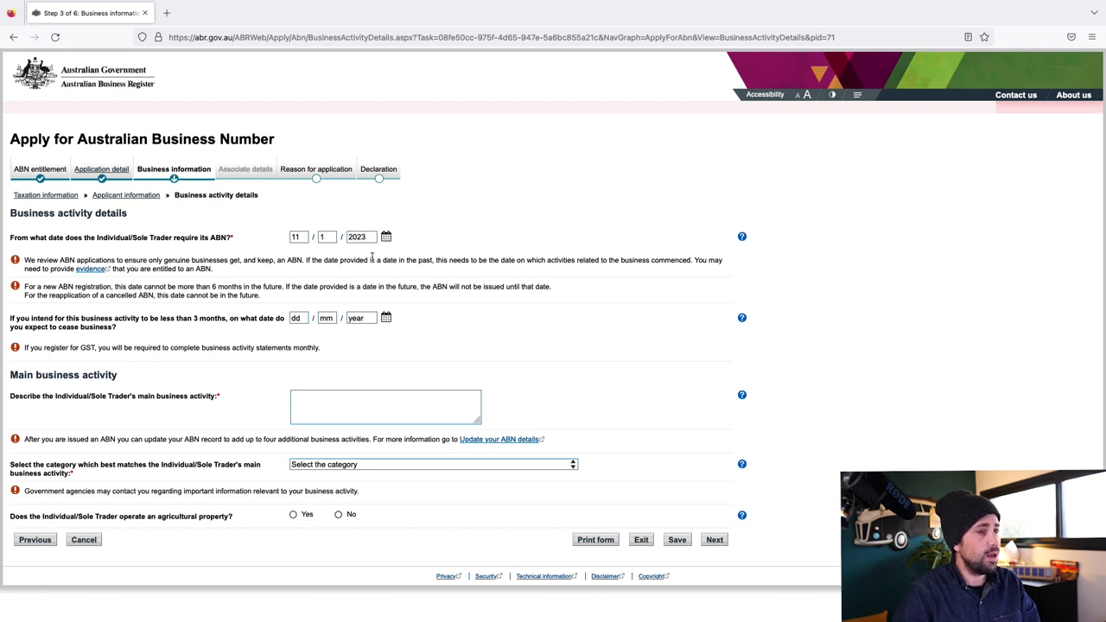
double_click(300, 236)
text(15)
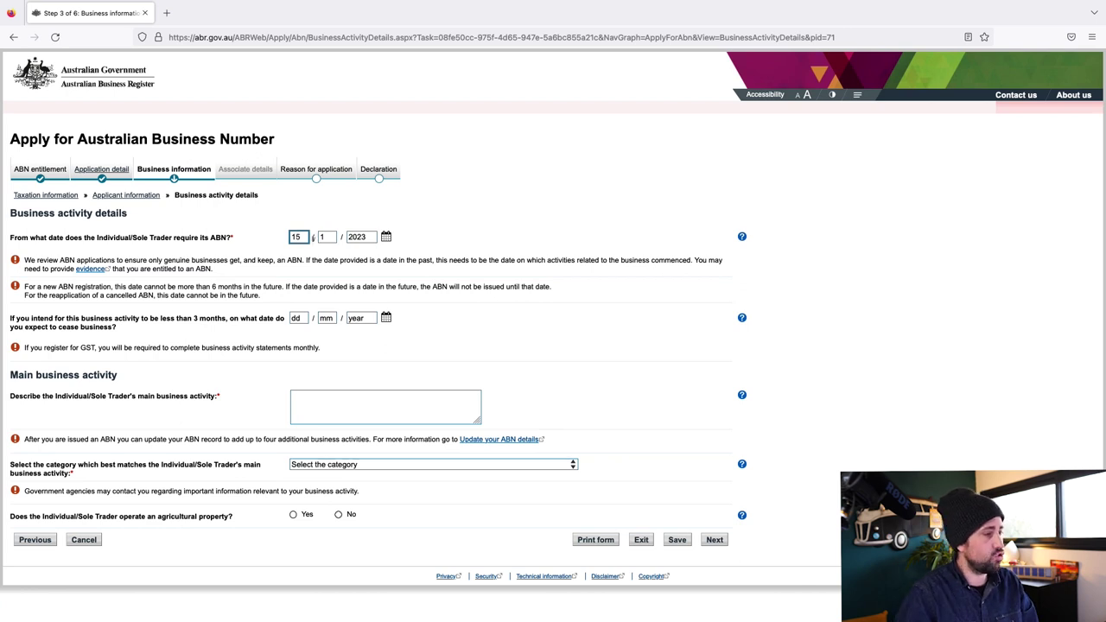
click(144, 329)
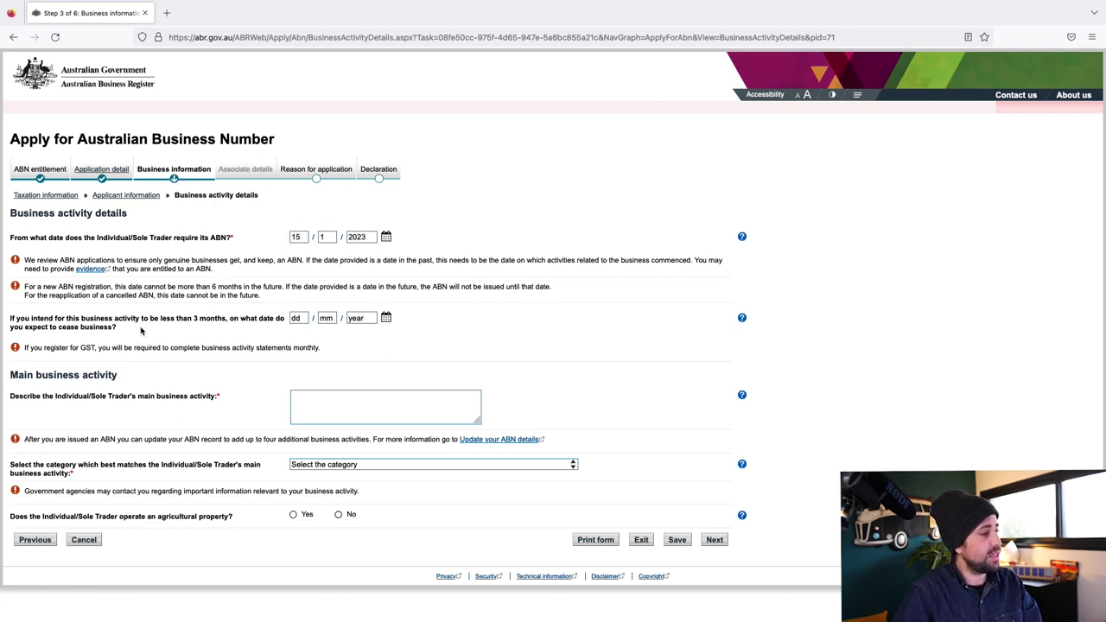
triple_click(11, 318)
click(121, 322)
triple_click(123, 332)
click(61, 323)
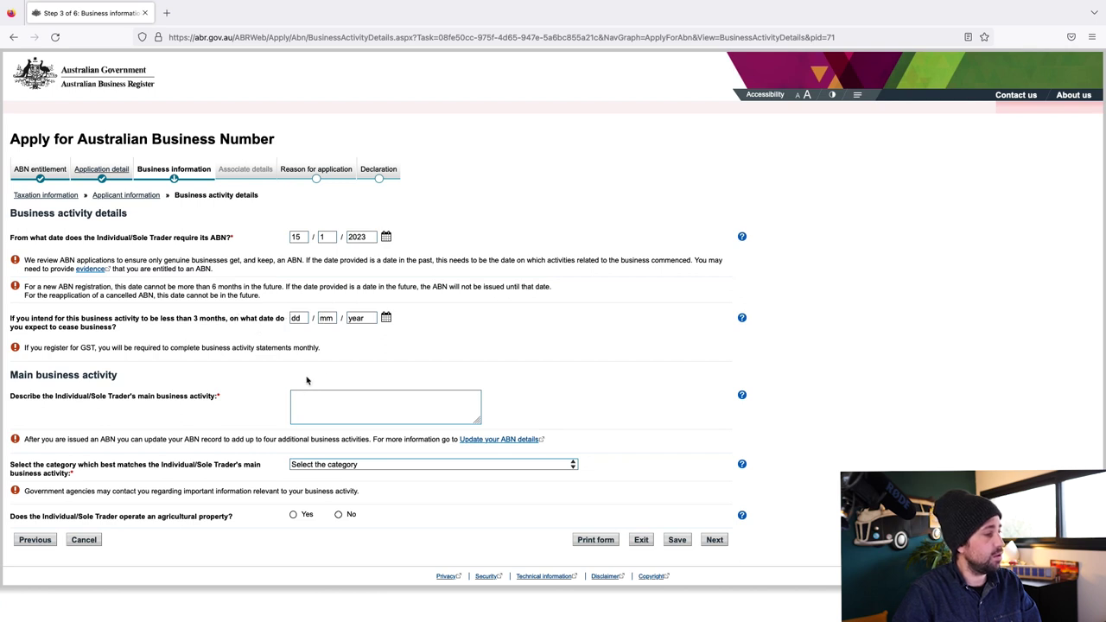
Describe the activity as 'FOOD DELIVERY', category Food delivery service for restaurants, with no agricultural property
click(343, 403)
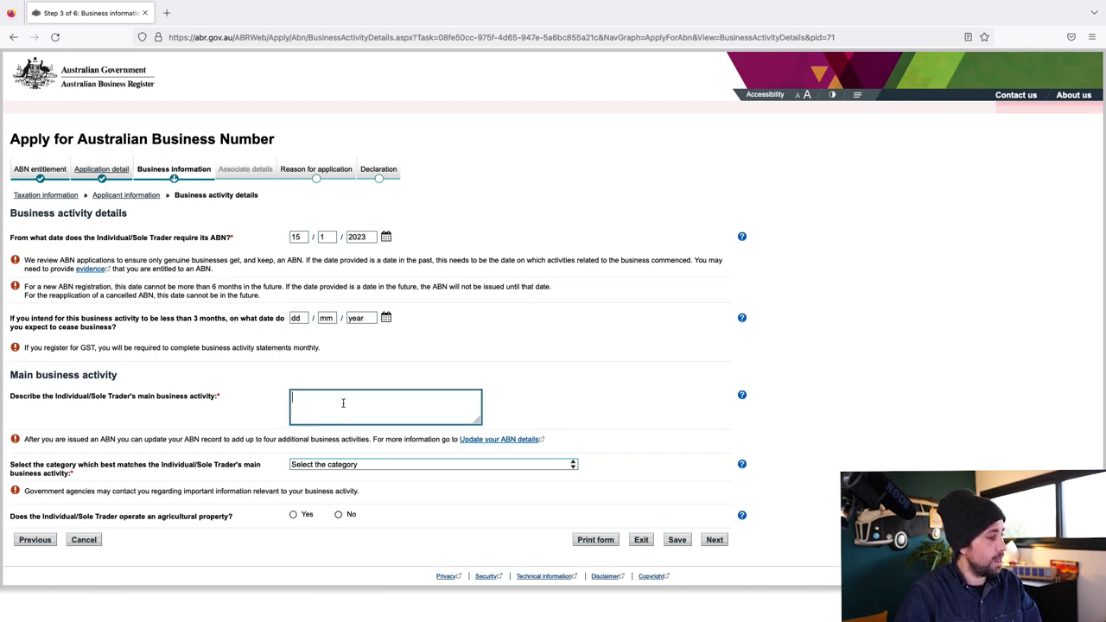
text(FOOD DEL)
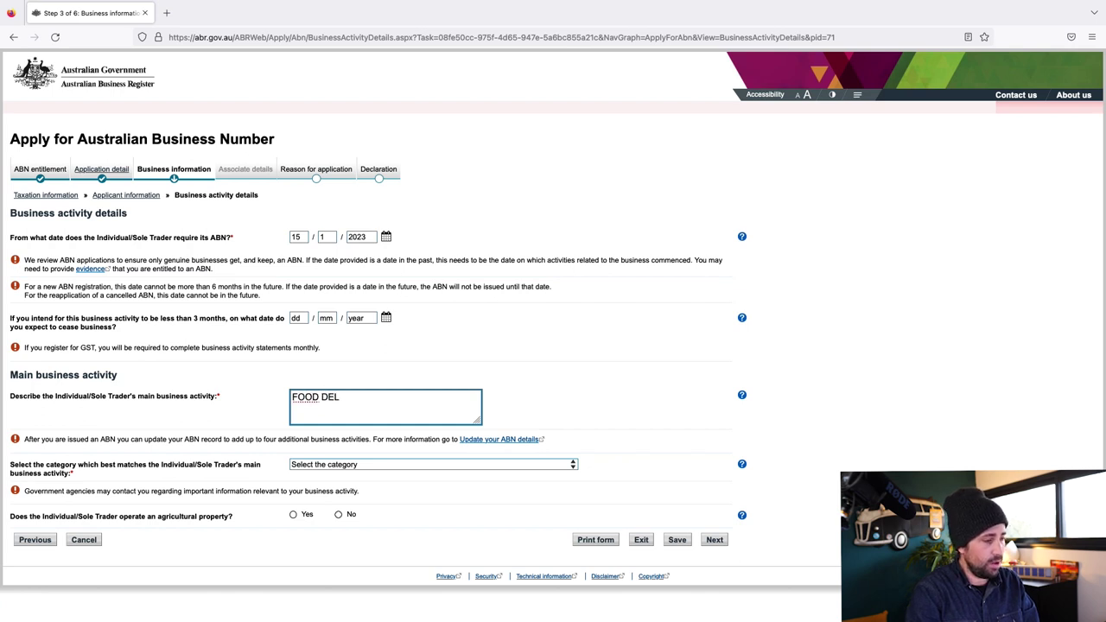
text(IVERY)
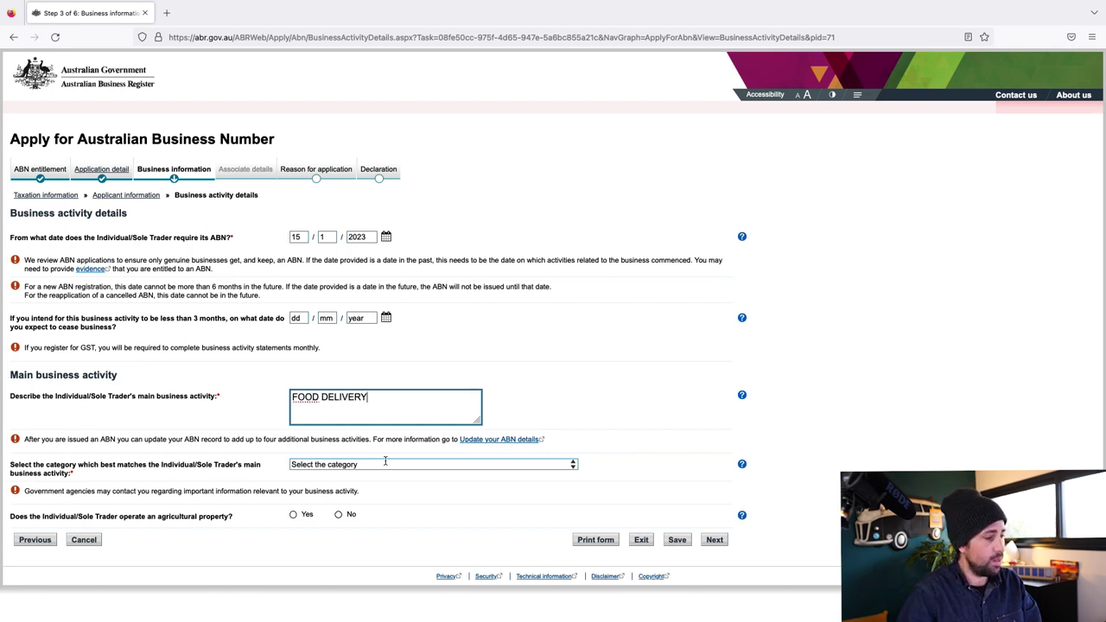
click(400, 467)
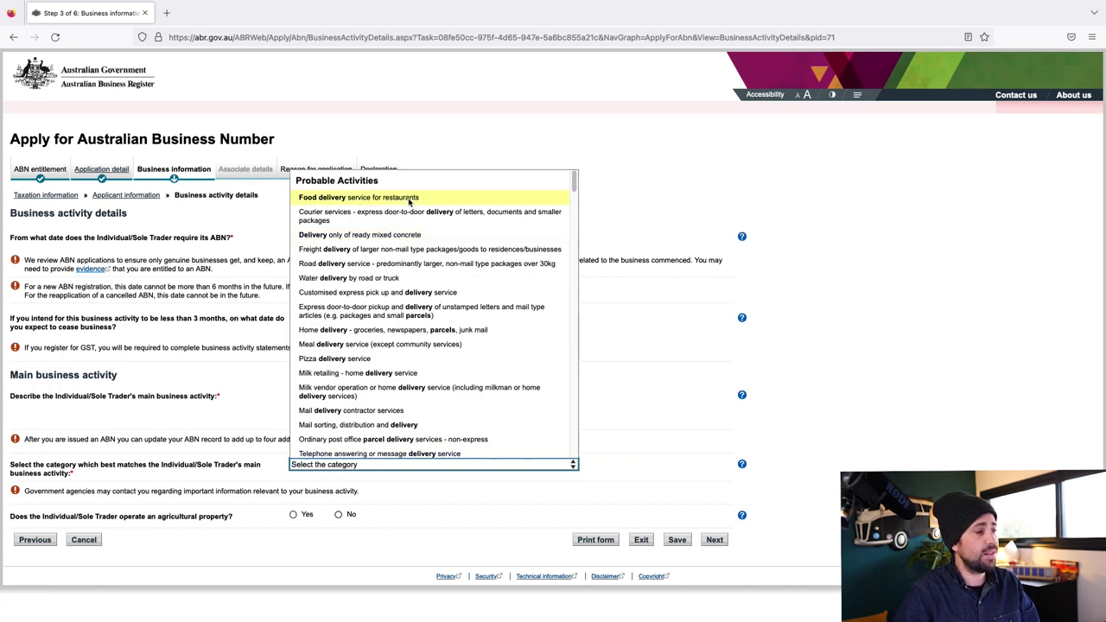
click(410, 202)
drag(370, 402, 326, 407)
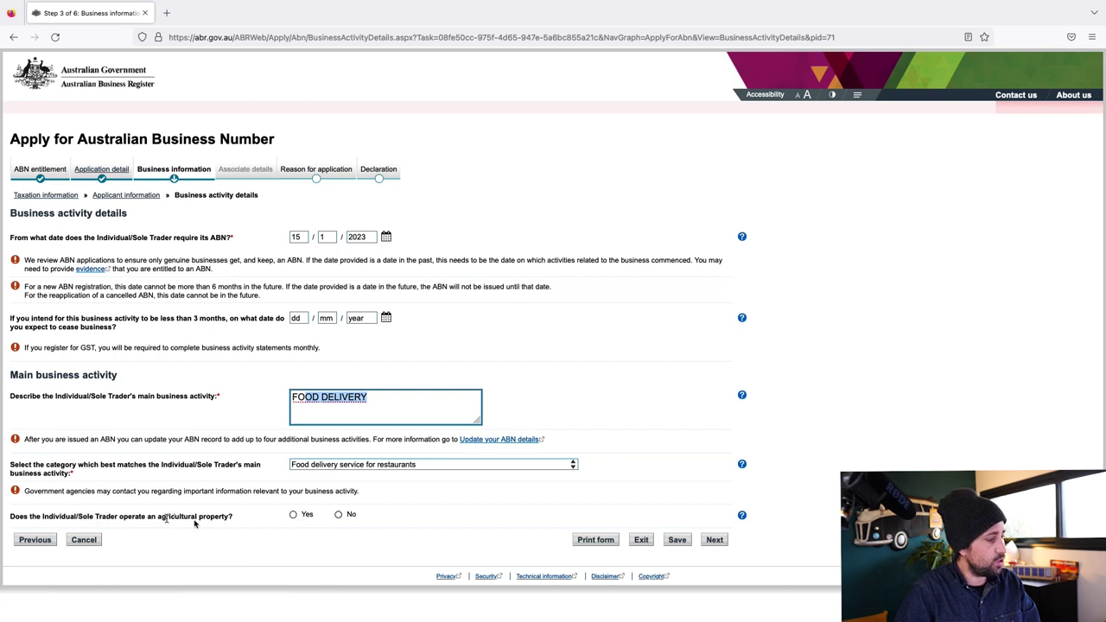
click(338, 516)
click(714, 539)
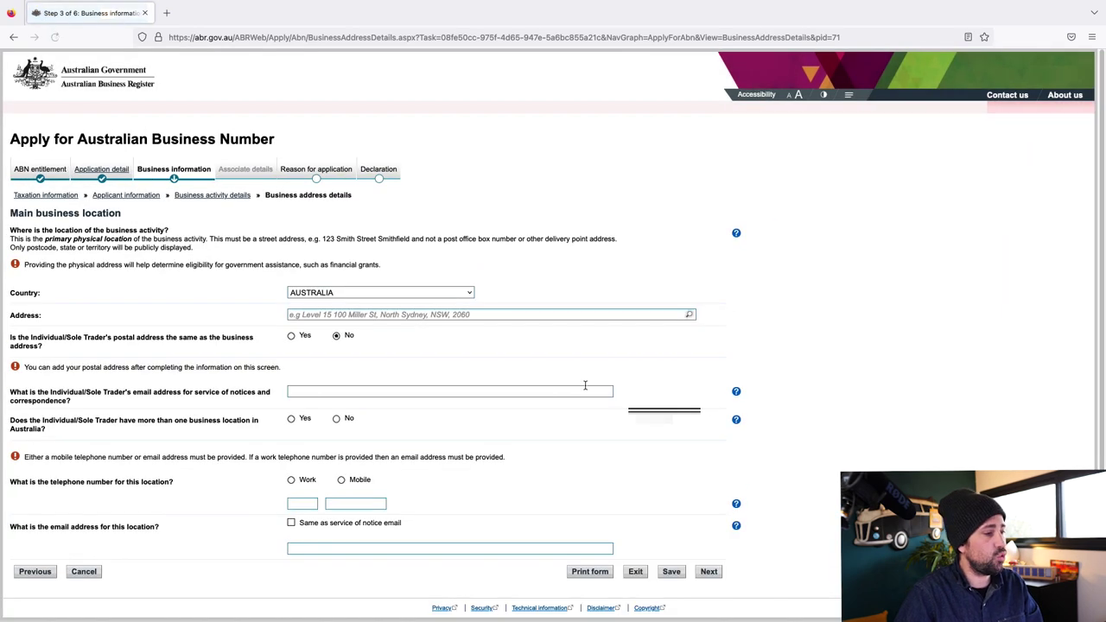
Keep AUSTRALIA as the country and fill the business street address from the suggested match in NSW
click(319, 280)
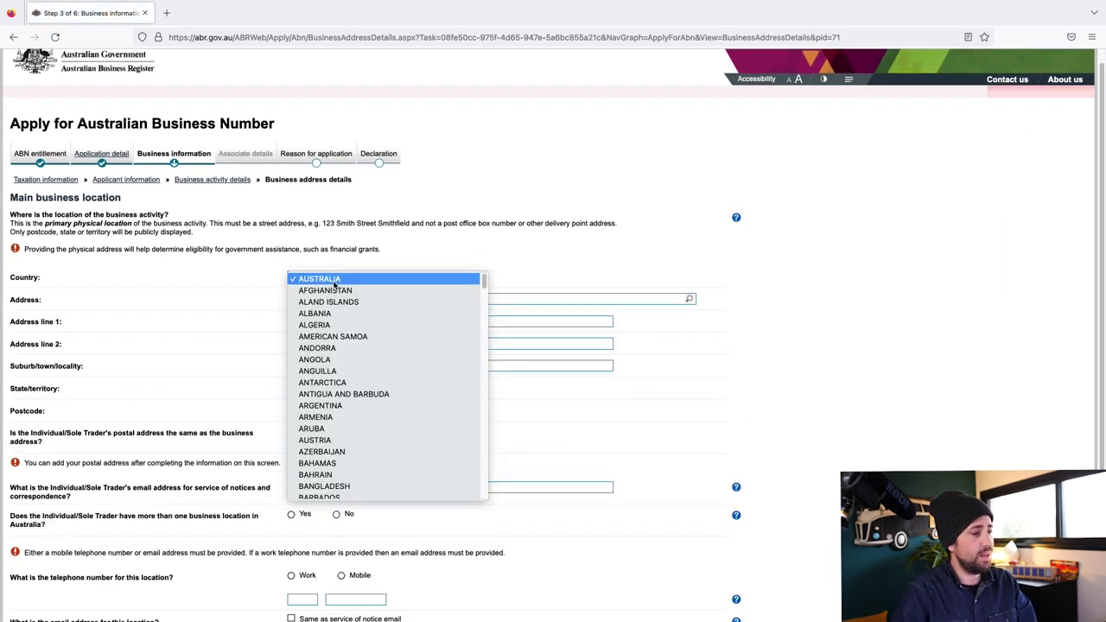
click(333, 285)
click(345, 297)
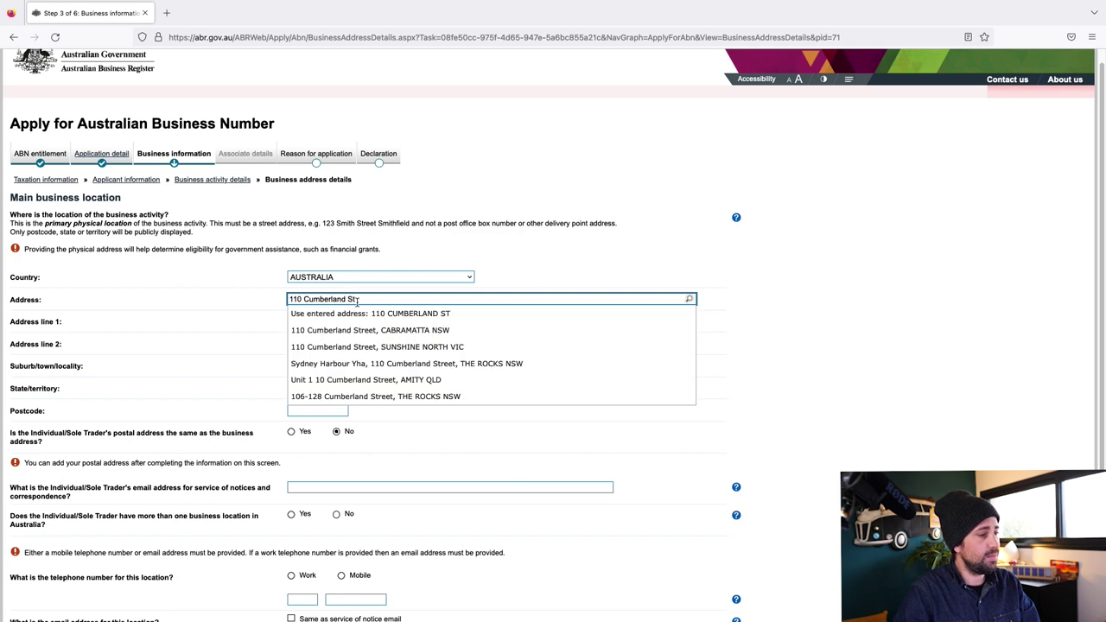
click(474, 391)
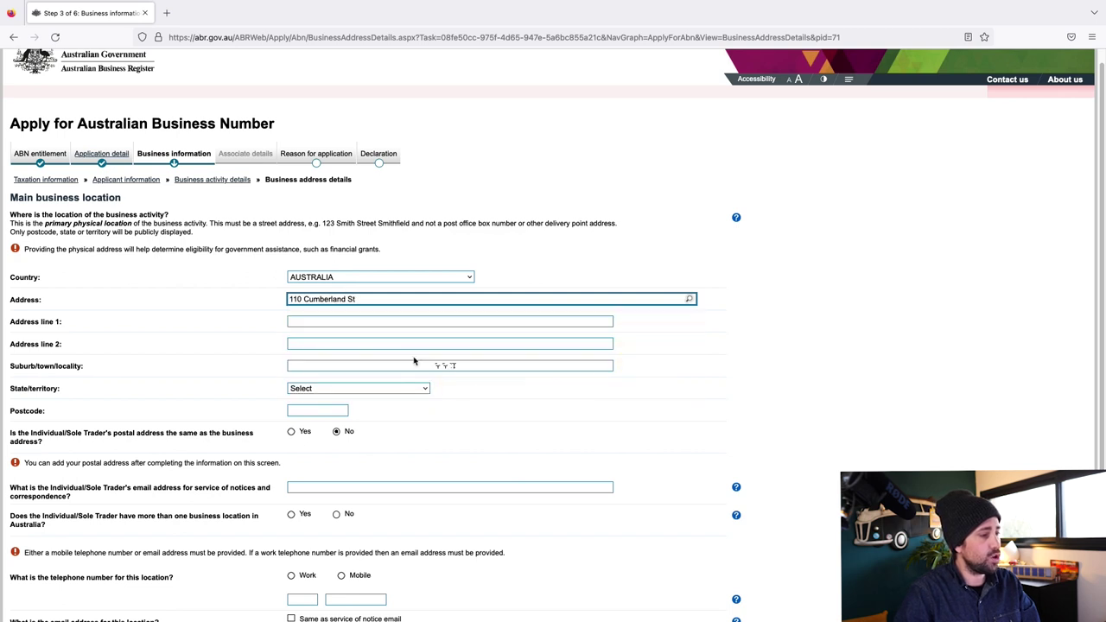
scroll(430, 346, down, 2)
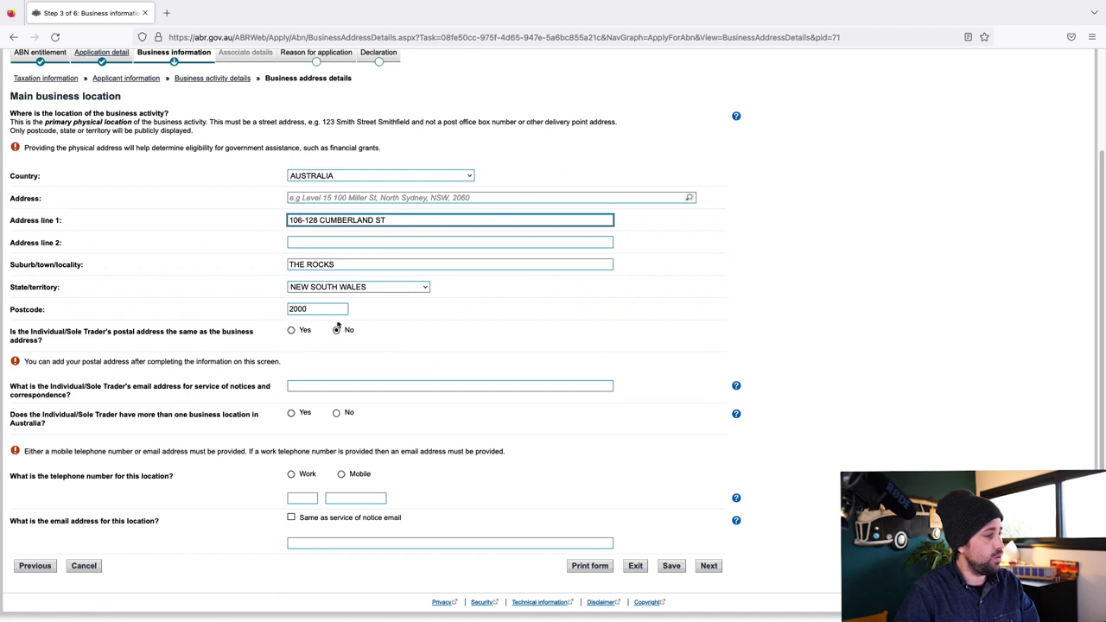
scroll(341, 315, up, 1)
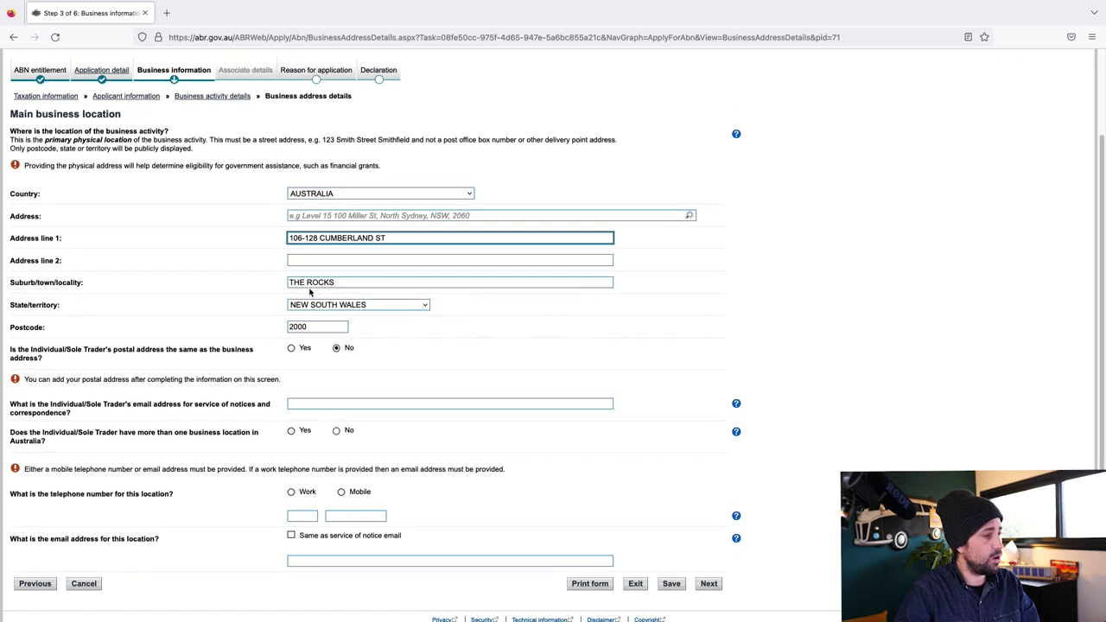
click(313, 304)
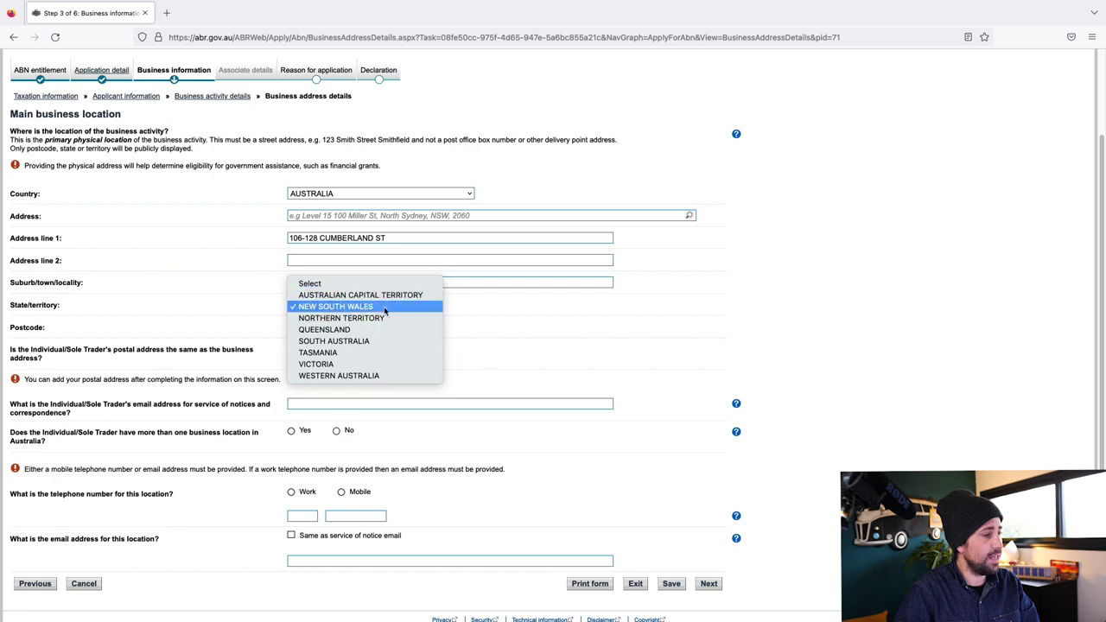
scroll(385, 311, down, 1)
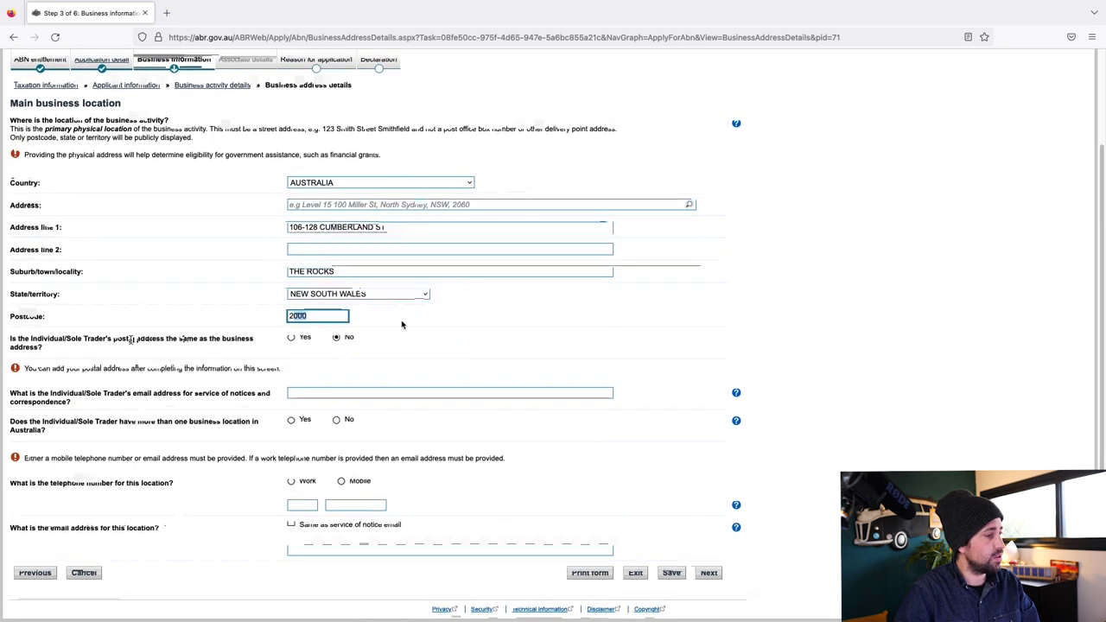
Mark the postal address as the same as the business address, with only one business location
triple_click(106, 329)
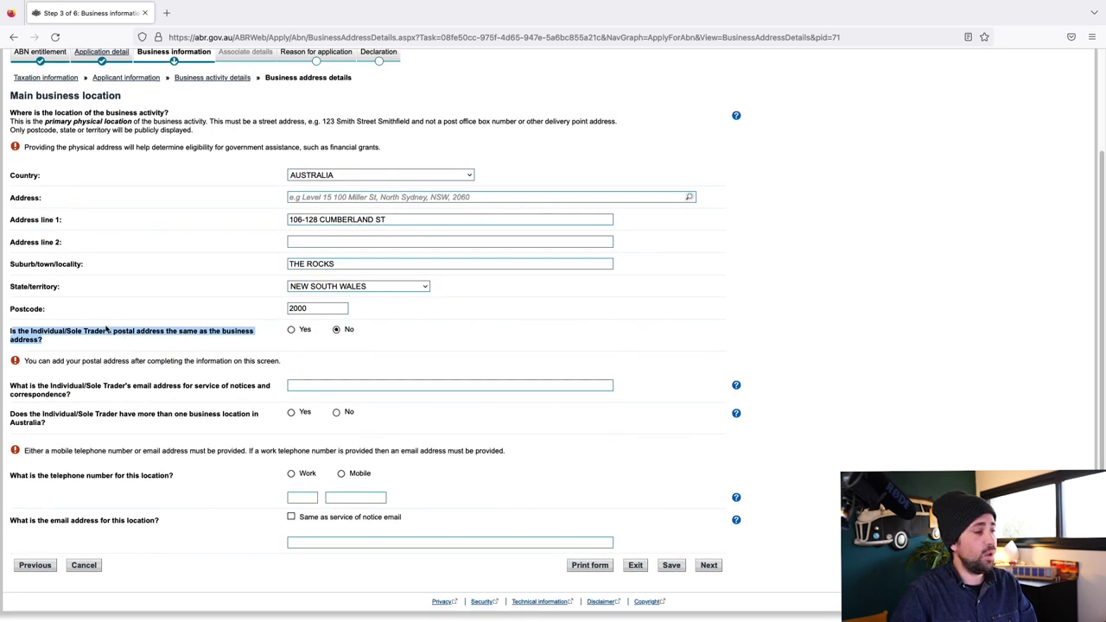
click(78, 346)
drag(79, 345, 8, 337)
triple_click(9, 335)
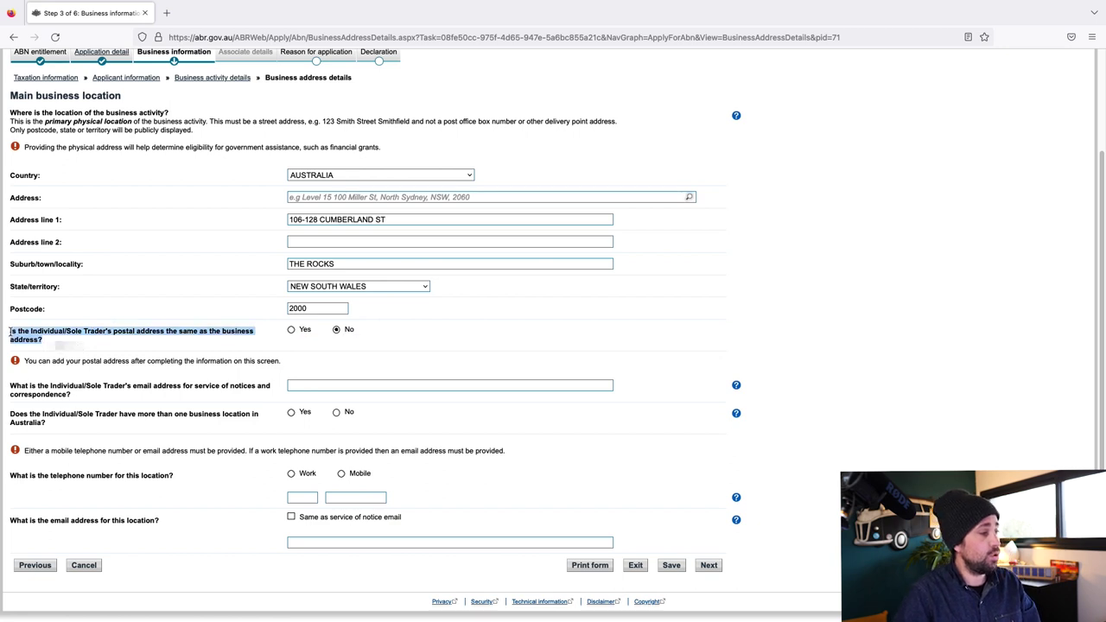
click(303, 332)
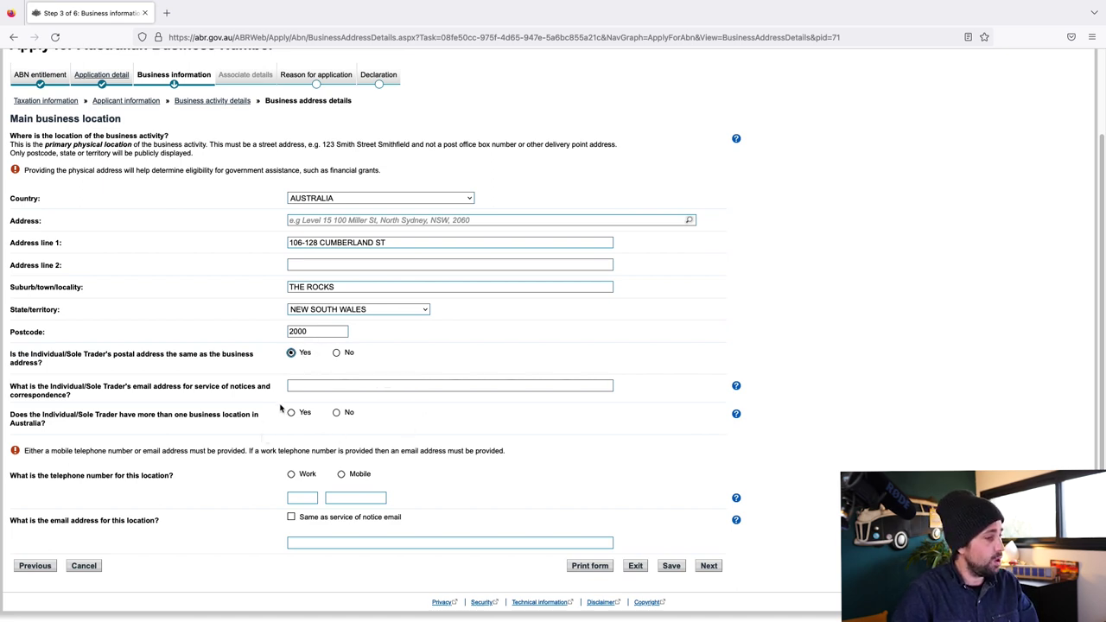
triple_click(25, 416)
click(52, 429)
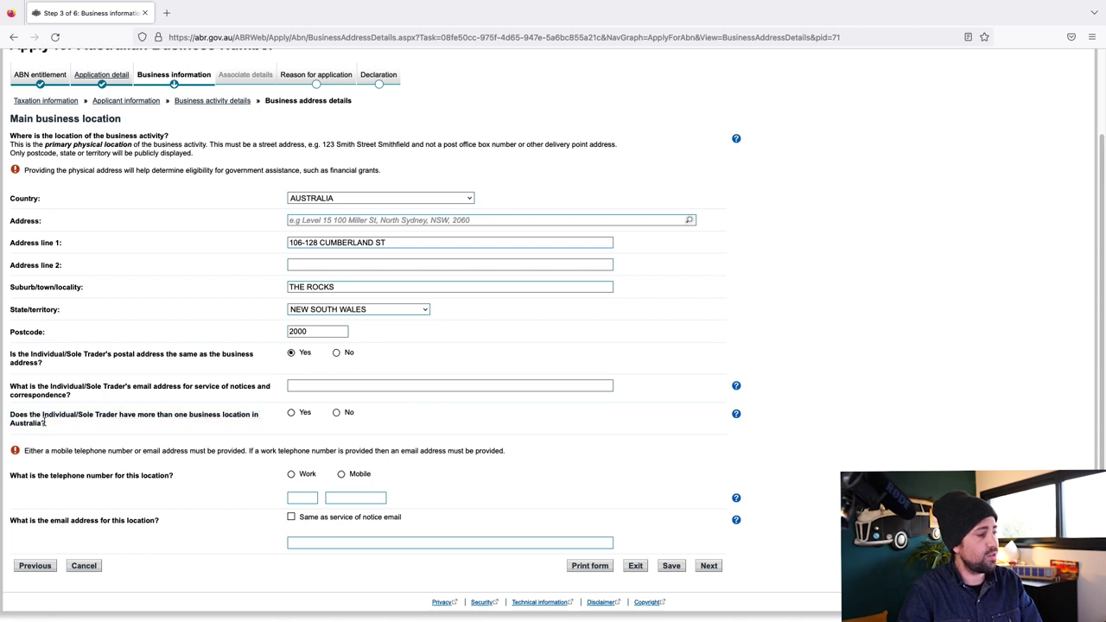
click(336, 412)
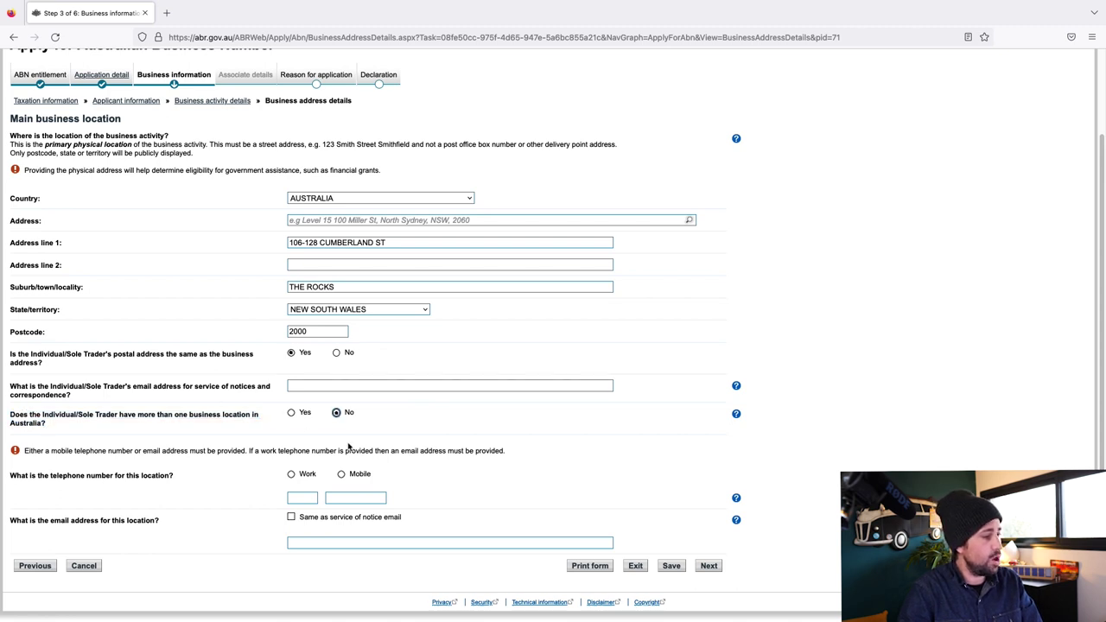
Enter the location's mobile number and the service-of-notice email address
click(341, 475)
click(303, 499)
text(04)
click(381, 499)
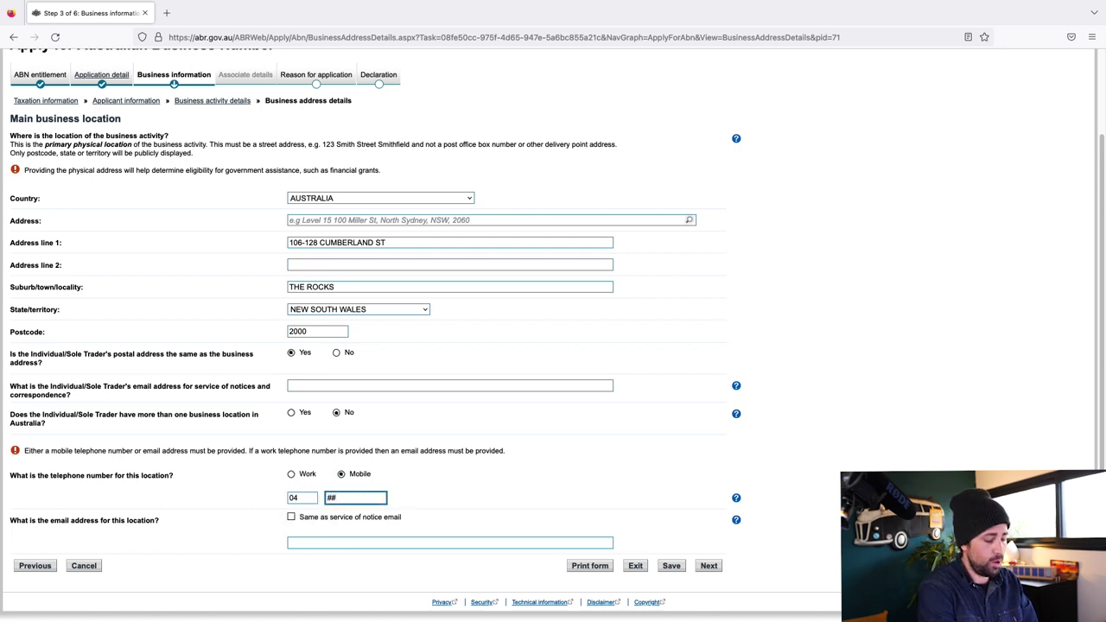
text(112233)
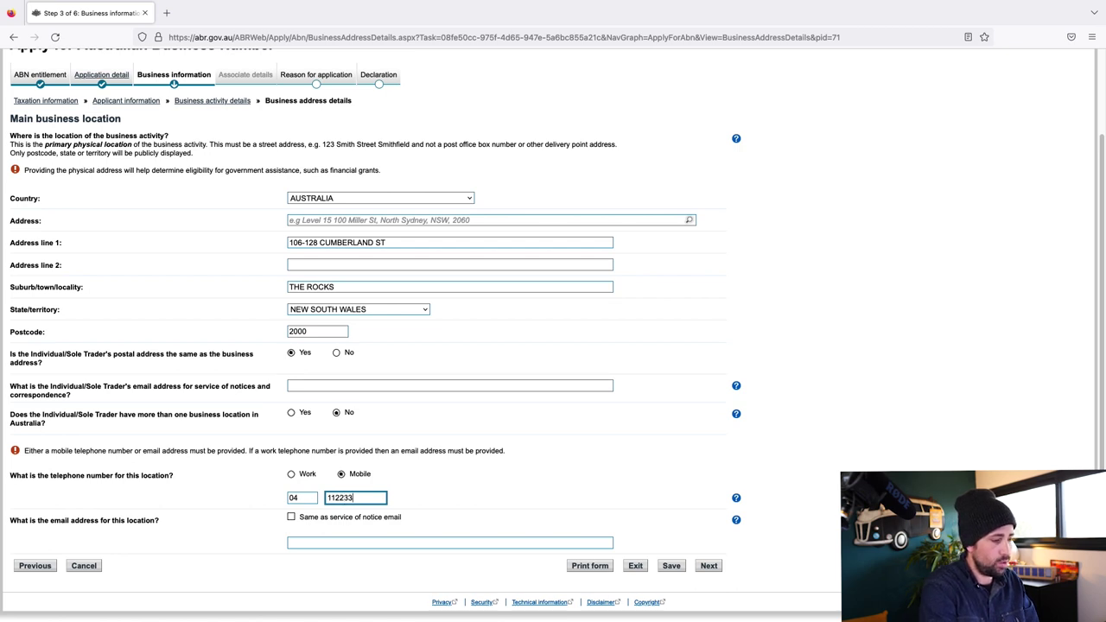
scroll(292, 529, up, 1)
click(291, 527)
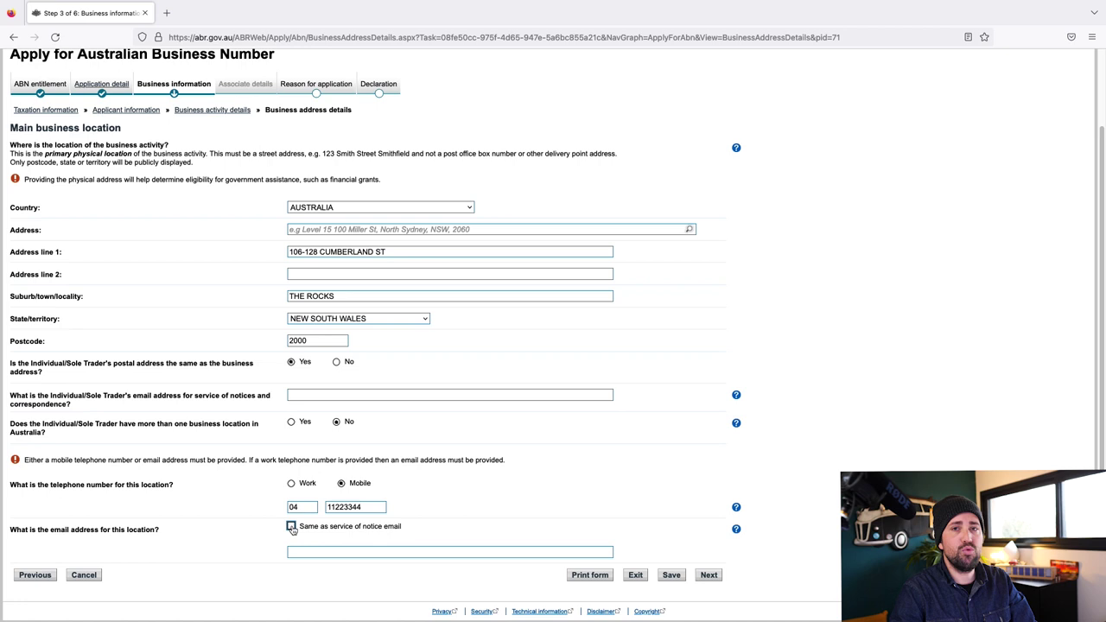
click(311, 552)
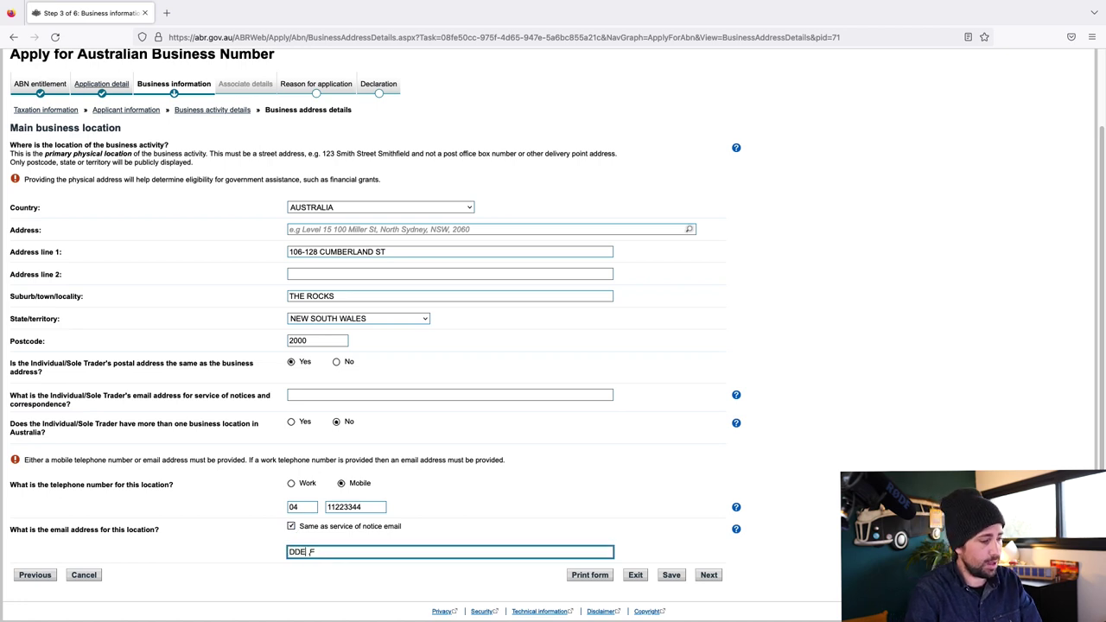
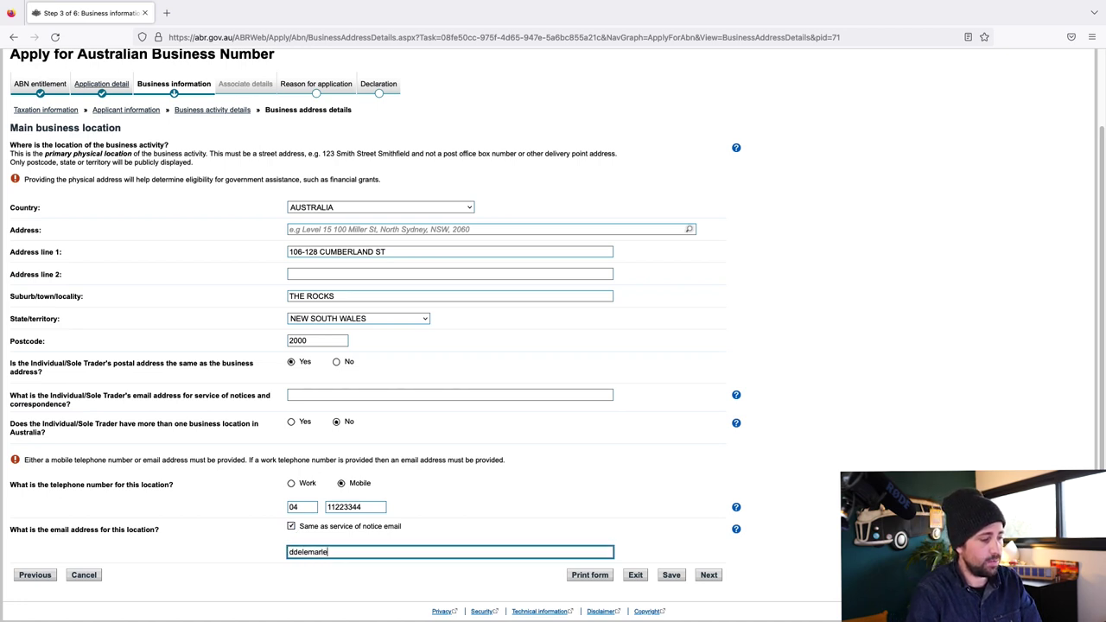
key(Return)
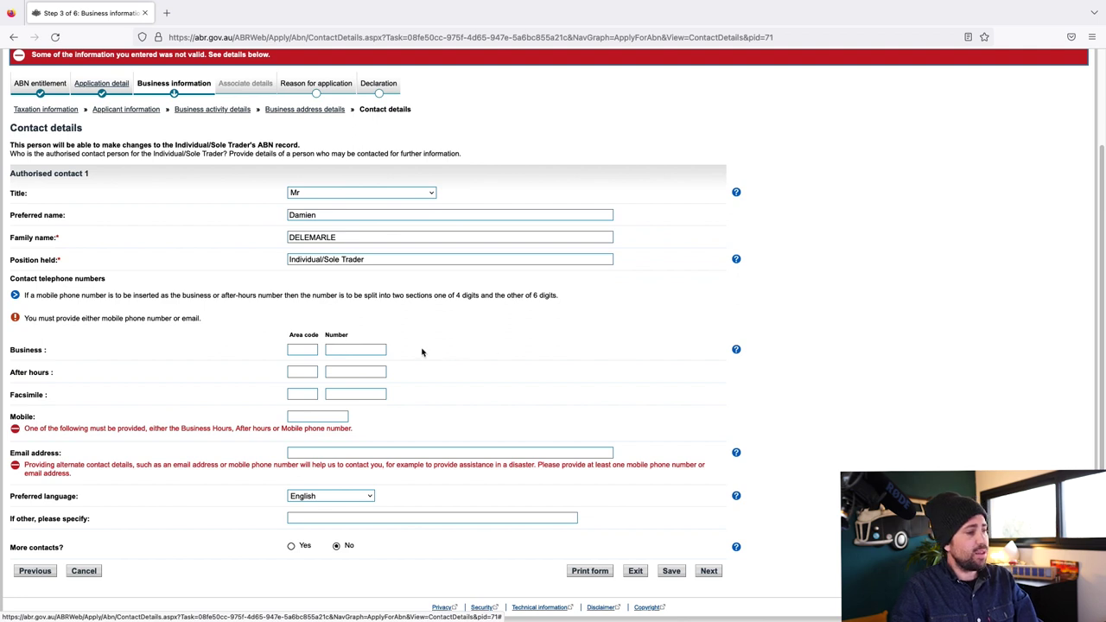
Enter the authorised contact's mobile number and email address, leaving English as preferred language
click(325, 419)
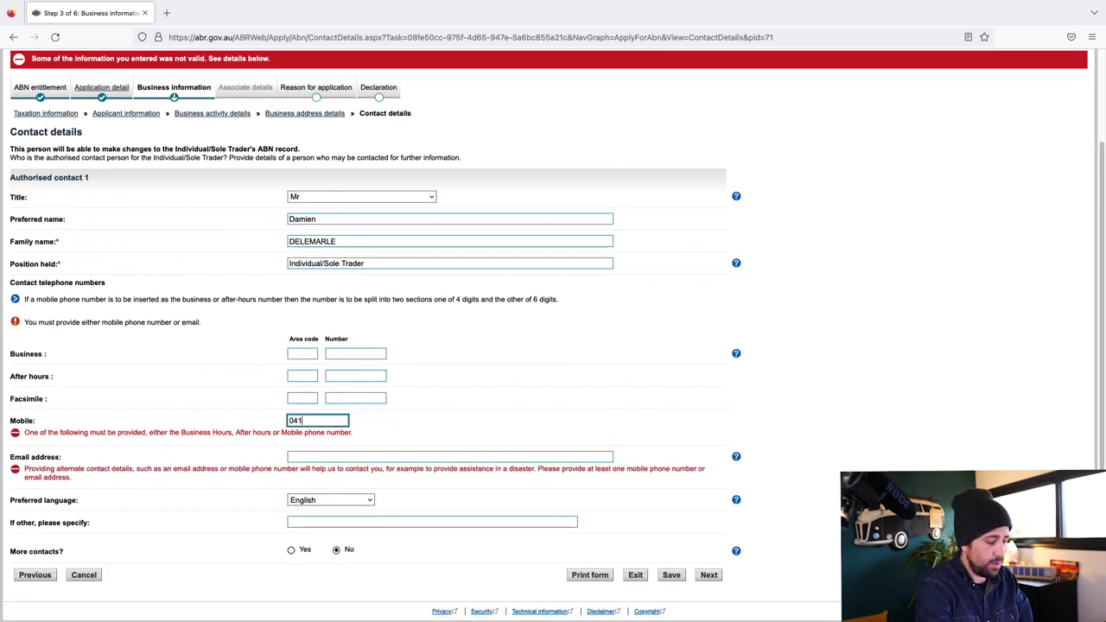
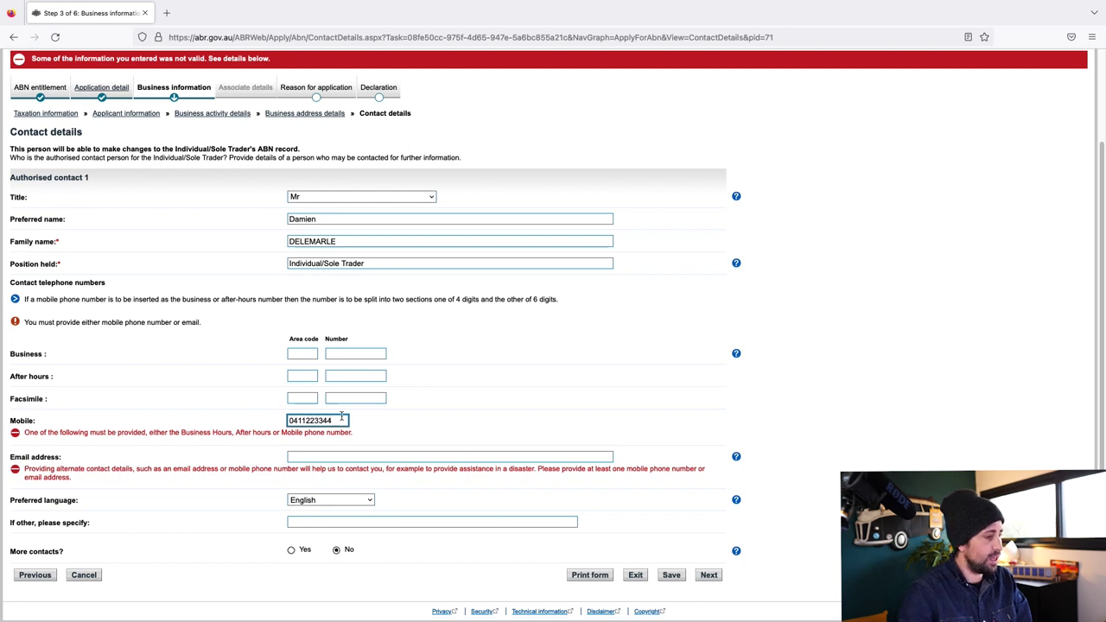
key(Tab)
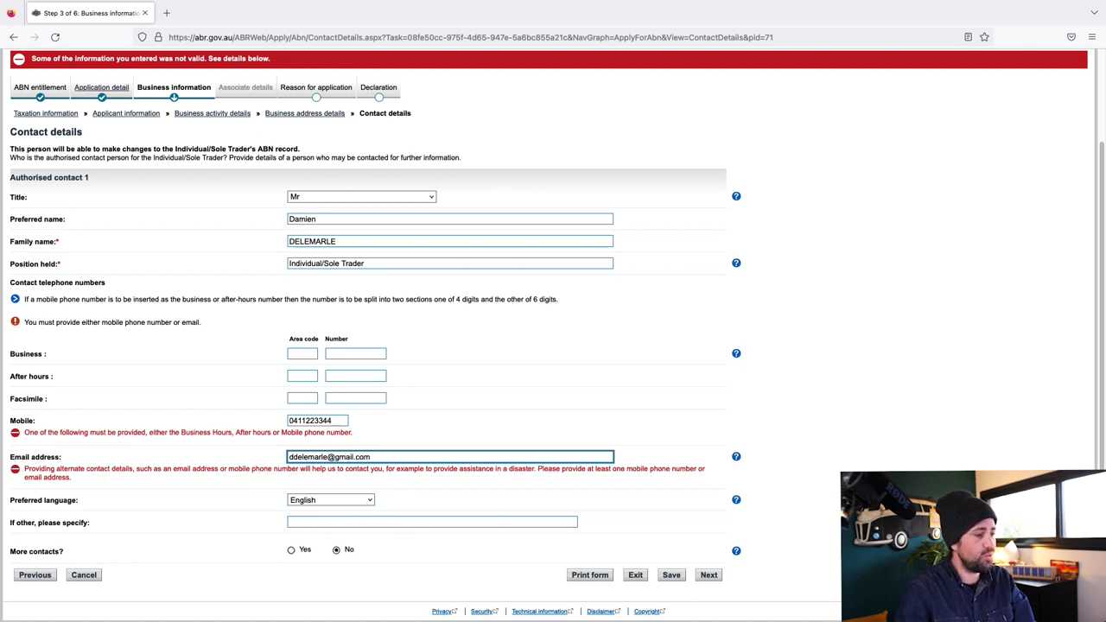
click(347, 502)
scroll(350, 297, up, 1)
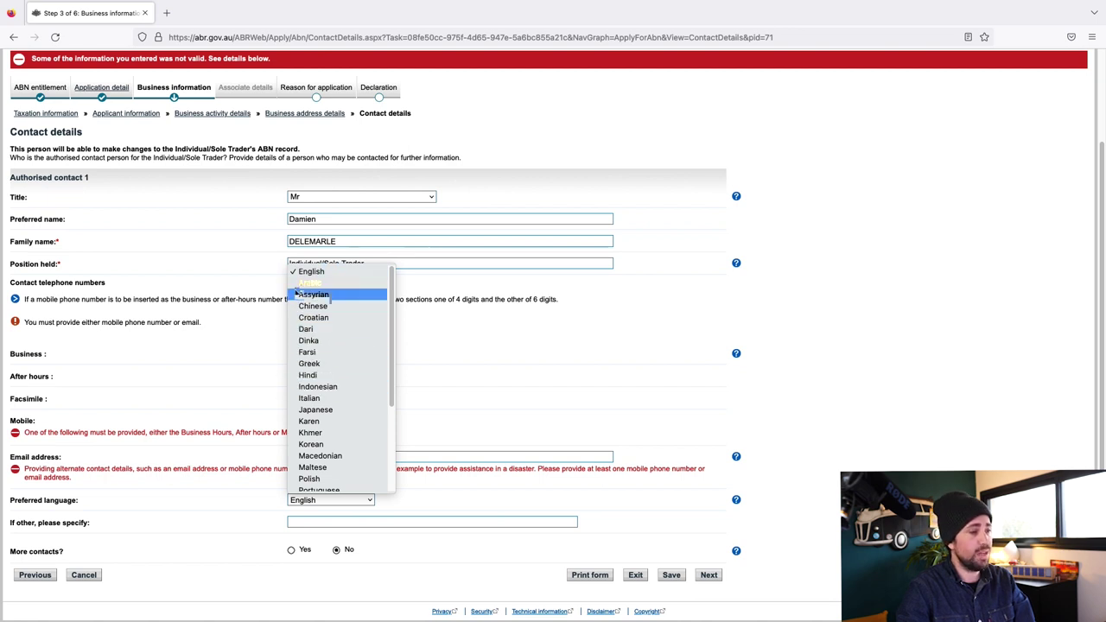
key(Escape)
scroll(432, 424, down, 1)
scroll(424, 449, up, 1)
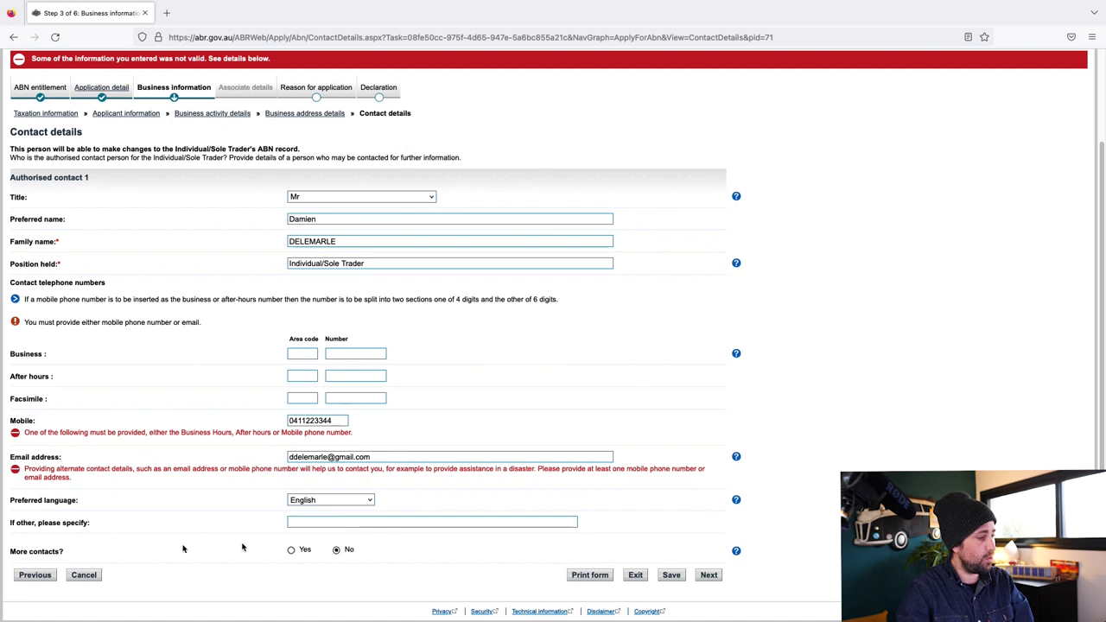
click(709, 575)
Choose Contractor/Sub-contractor as the reason and answer Yes to first-time self-employed
click(340, 256)
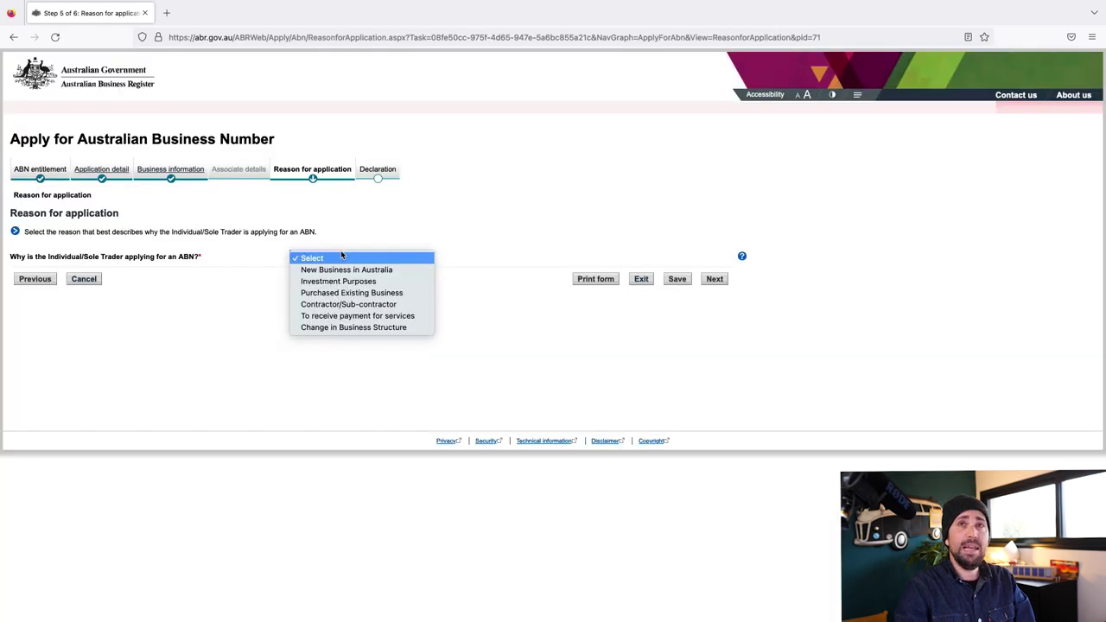
click(371, 307)
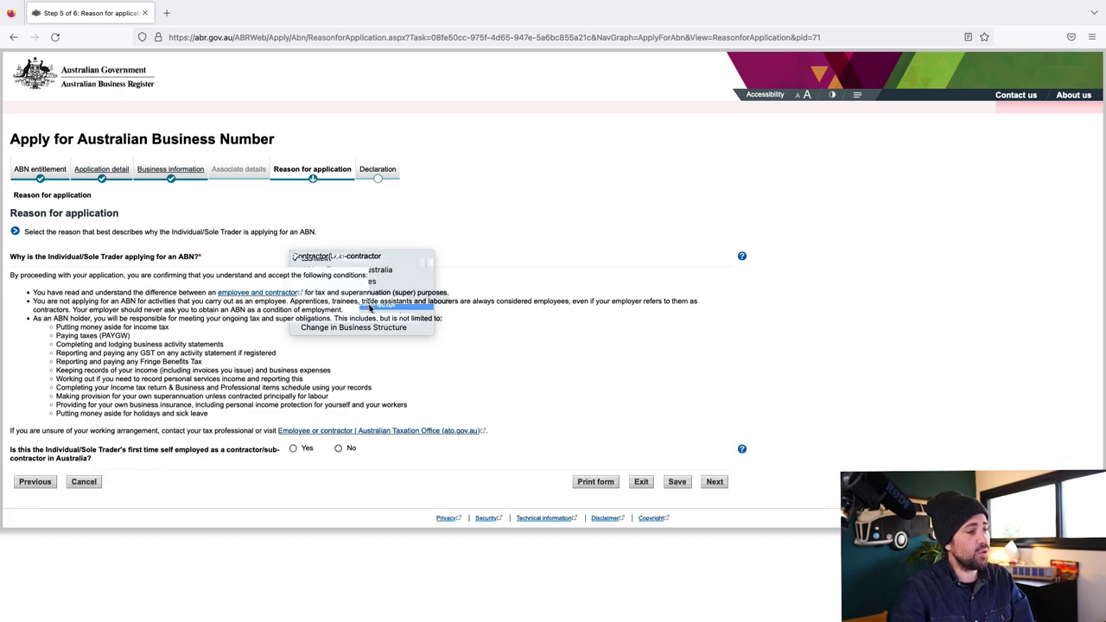
click(358, 261)
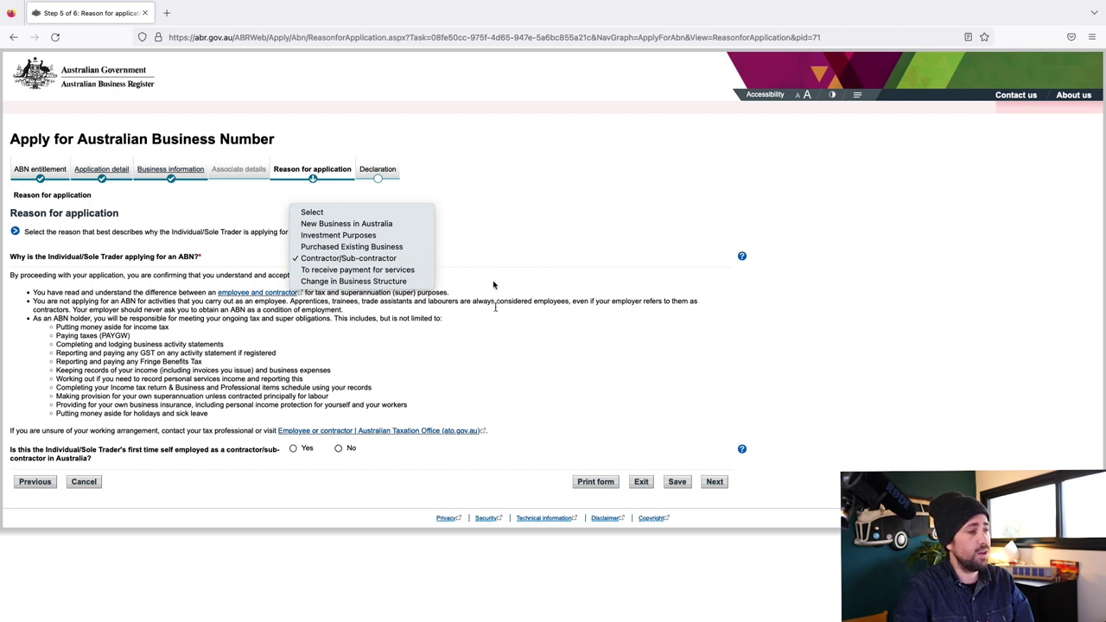
click(367, 259)
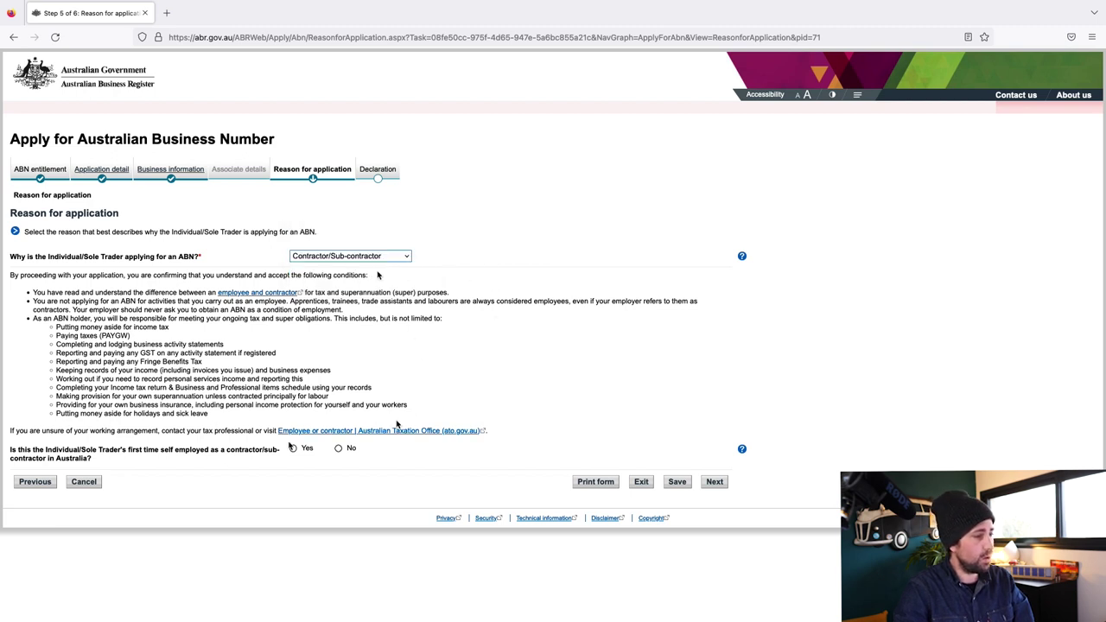
click(294, 450)
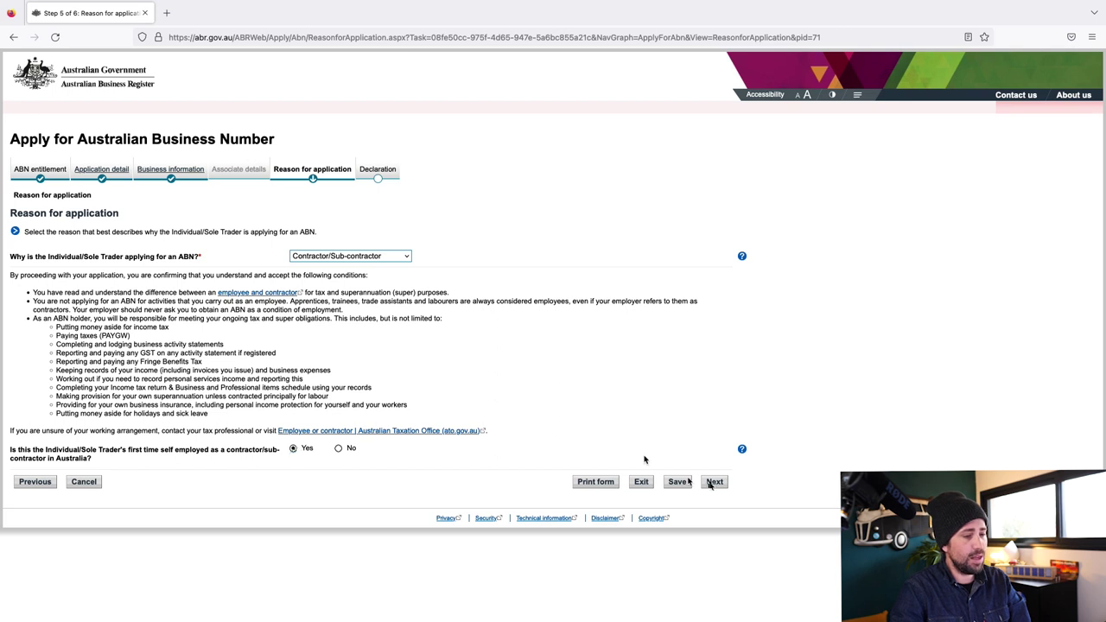
click(715, 482)
Enter the declarant's name, position 'Sole Trader', and start the date as 1/01
text(DELEMARLE)
key(Tab)
drag(108, 481, 68, 481)
key(ctrl+c)
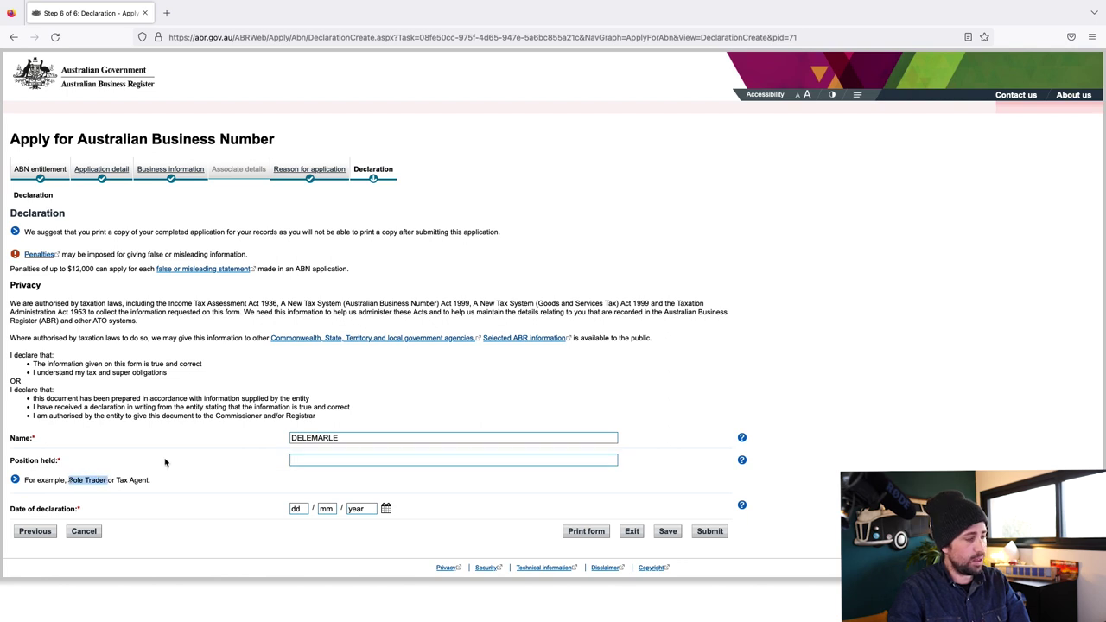
click(291, 464)
key(ctrl+v)
click(301, 509)
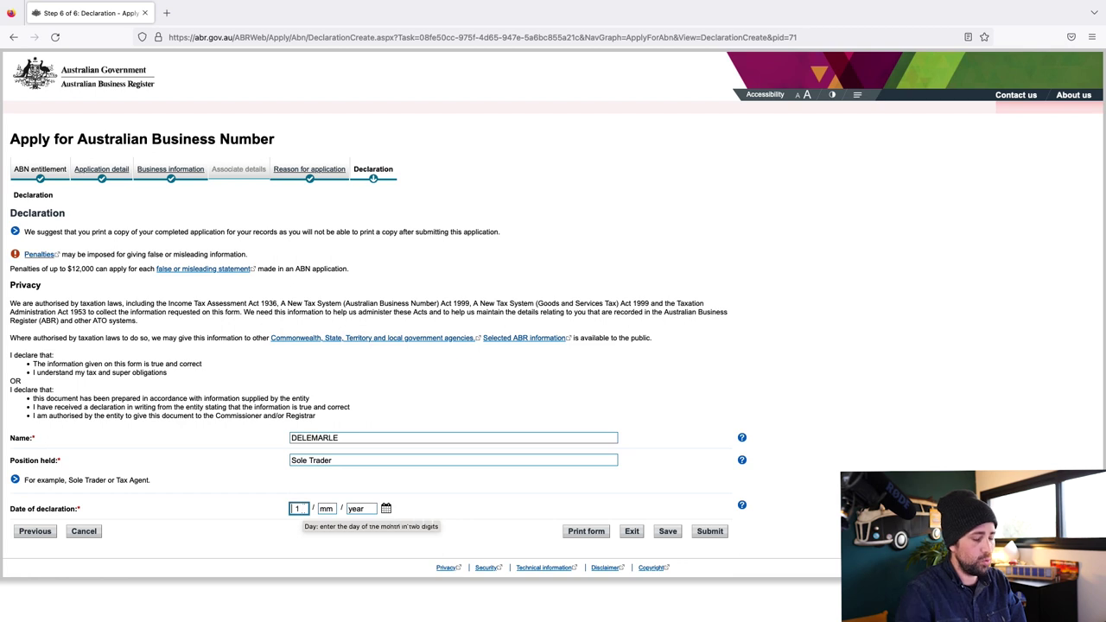
text(1)
click(323, 509)
text(0)
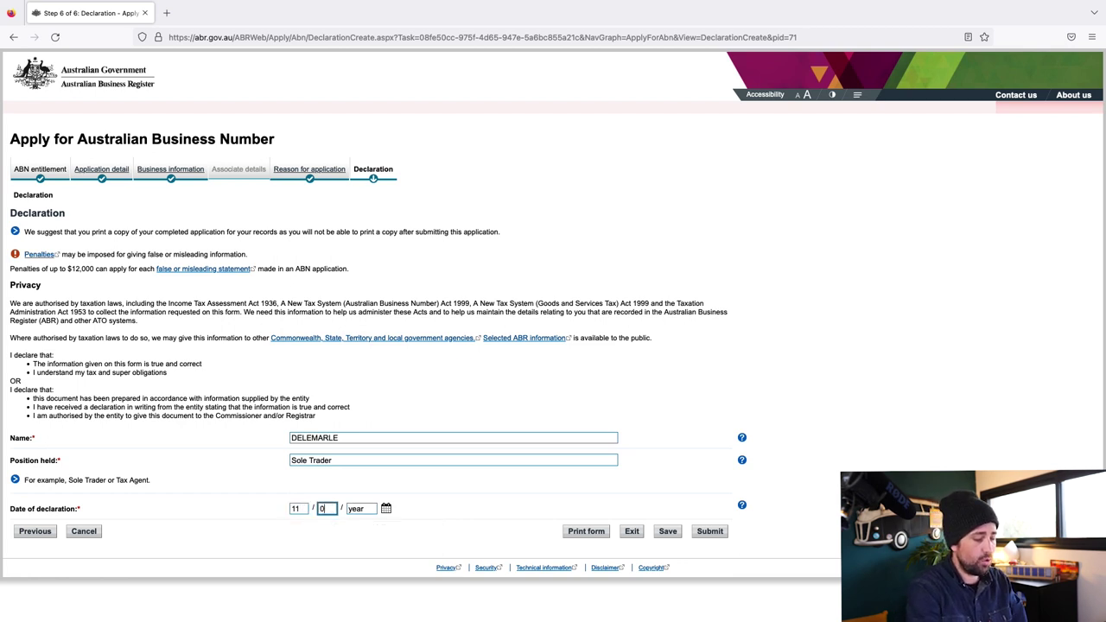
text(1)
click(357, 508)
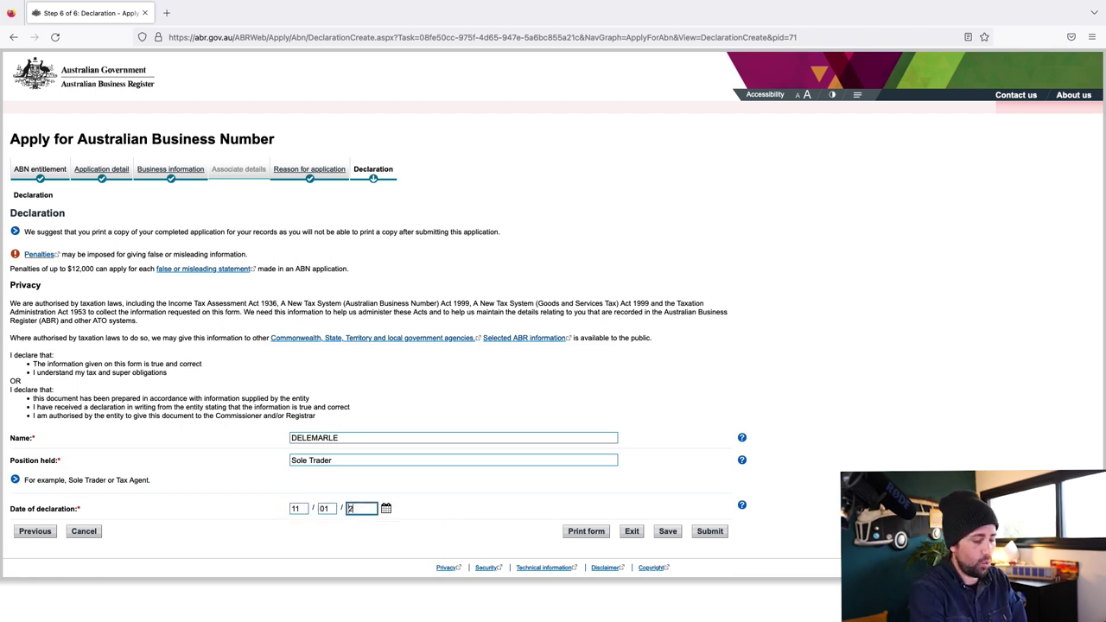